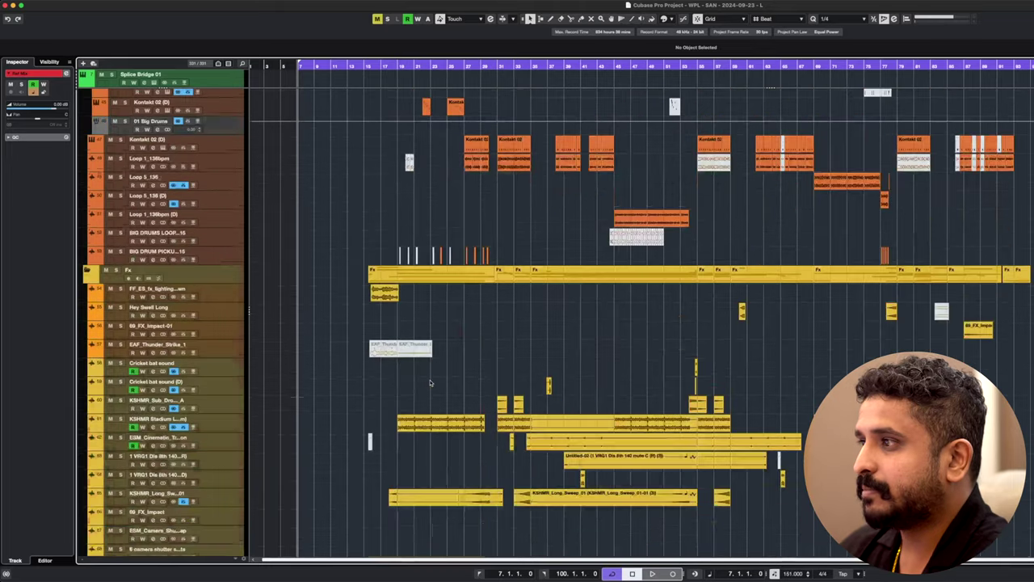
- Examine the whole arrangement from drums and Fx down to guitars, keys, synths and vocals, shrinking the tracks for an overview
{"action": "scroll", "coordinate": [430, 383], "scroll_direction": "down", "scroll_amount": 5}
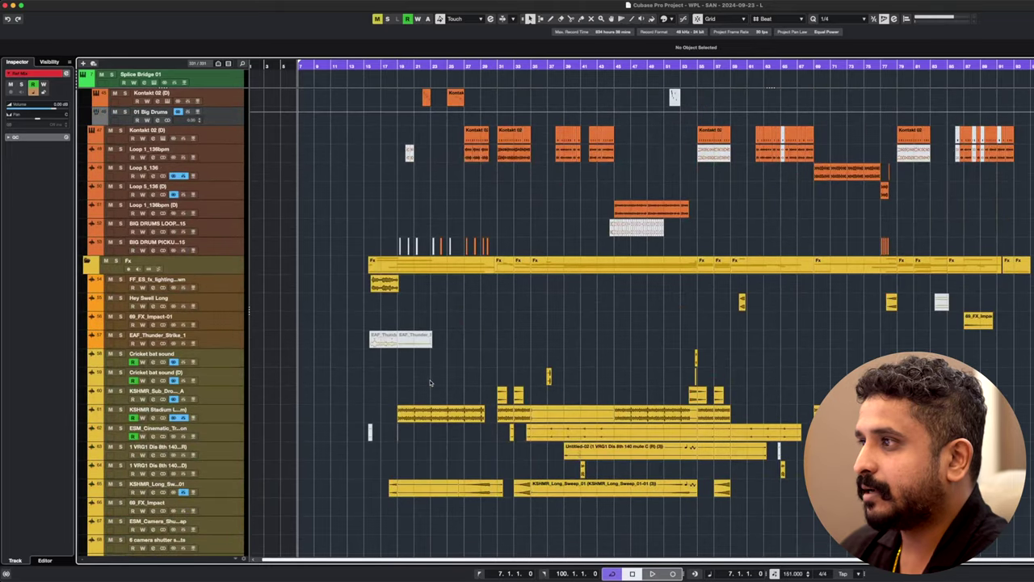
{"action": "scroll", "coordinate": [430, 383], "scroll_direction": "down", "scroll_amount": 15}
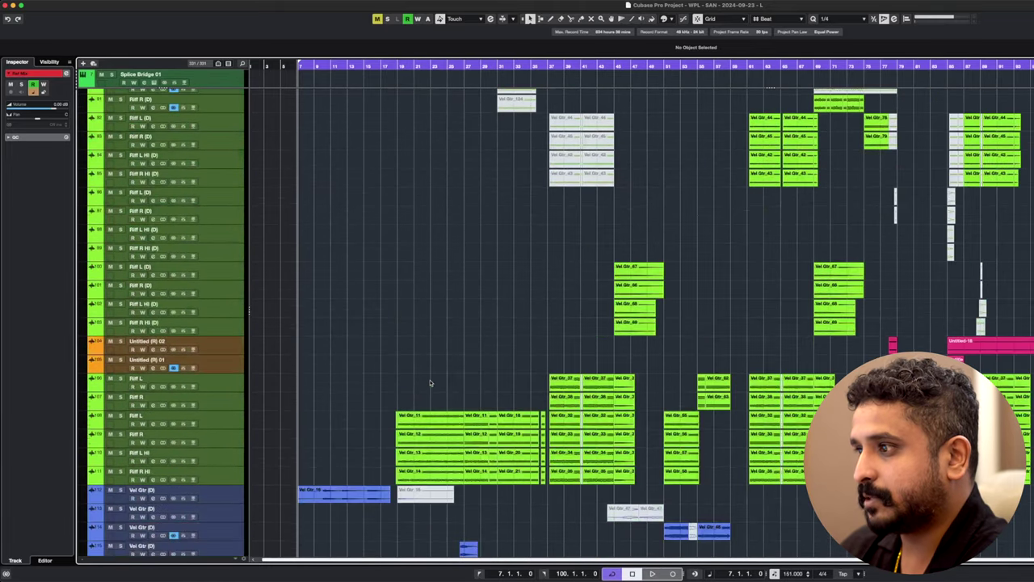
{"action": "scroll", "coordinate": [430, 383], "scroll_direction": "down", "scroll_amount": 12}
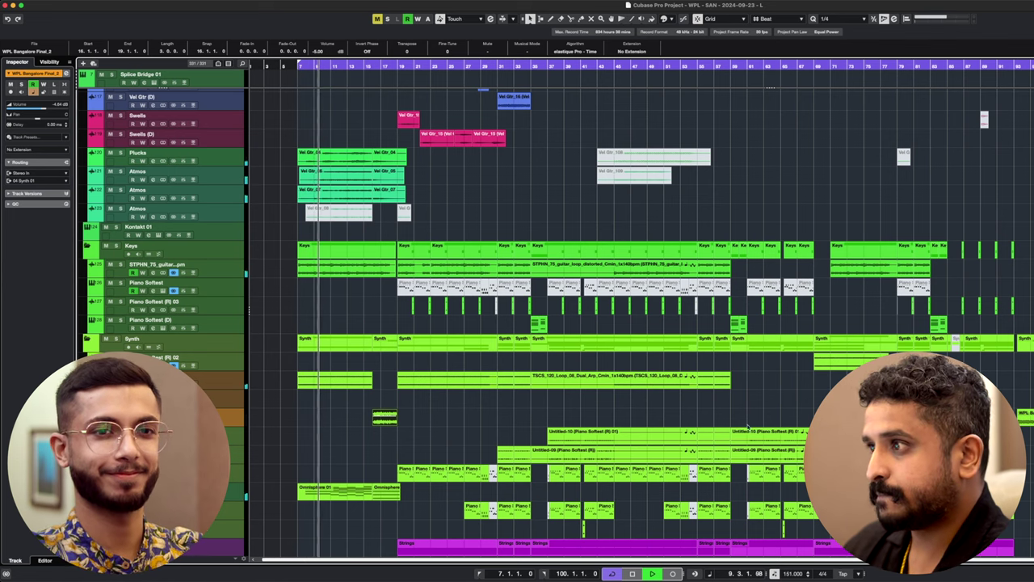
{"action": "scroll", "coordinate": [613, 409], "scroll_direction": "up", "scroll_amount": 1}
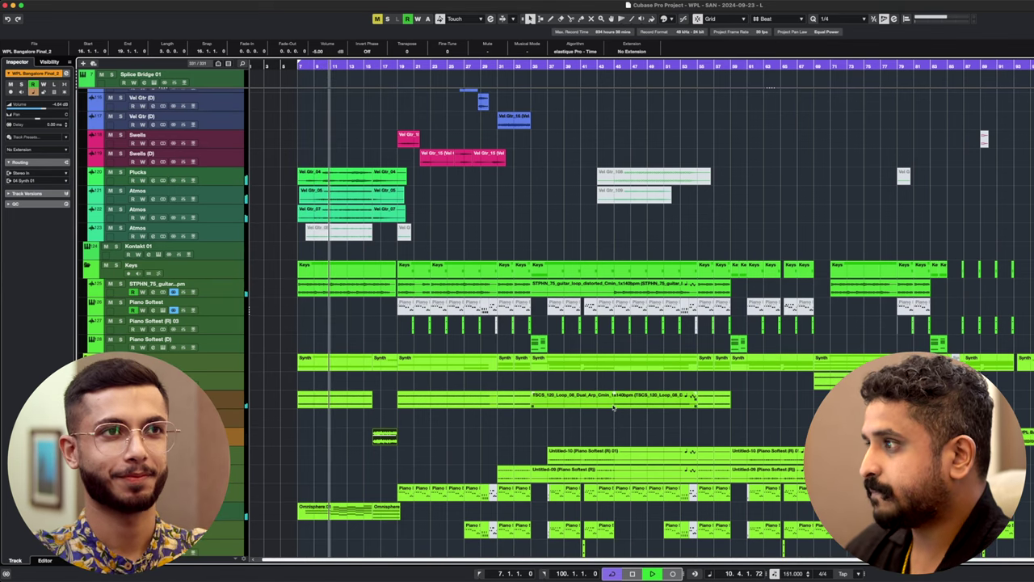
{"action": "key", "text": "shift+g"}
{"action": "key", "text": "shift+h"}
{"action": "key", "text": "shift+h"}
{"action": "key", "text": "shift+h"}
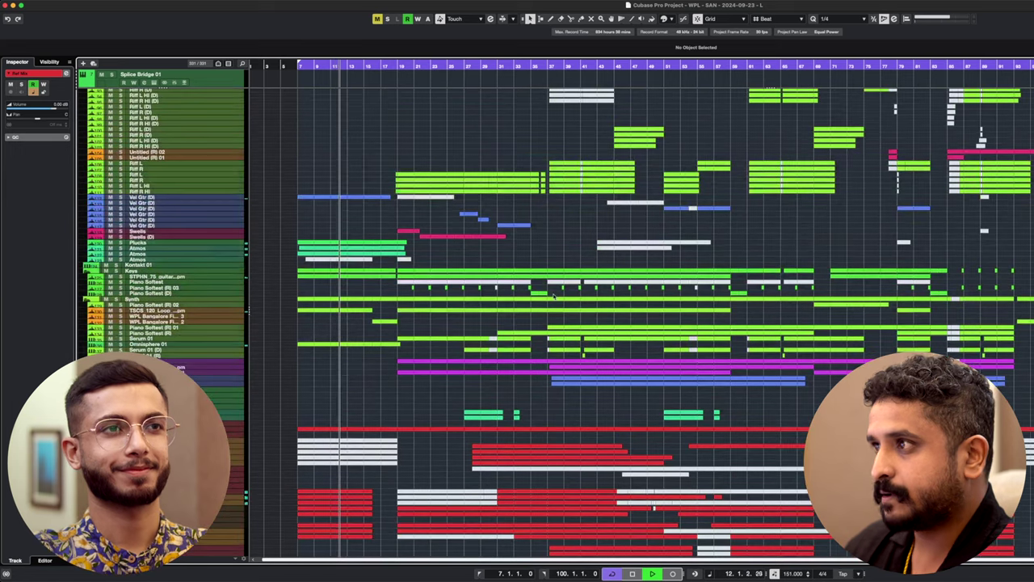
{"action": "scroll", "coordinate": [554, 297], "scroll_direction": "up", "scroll_amount": 10}
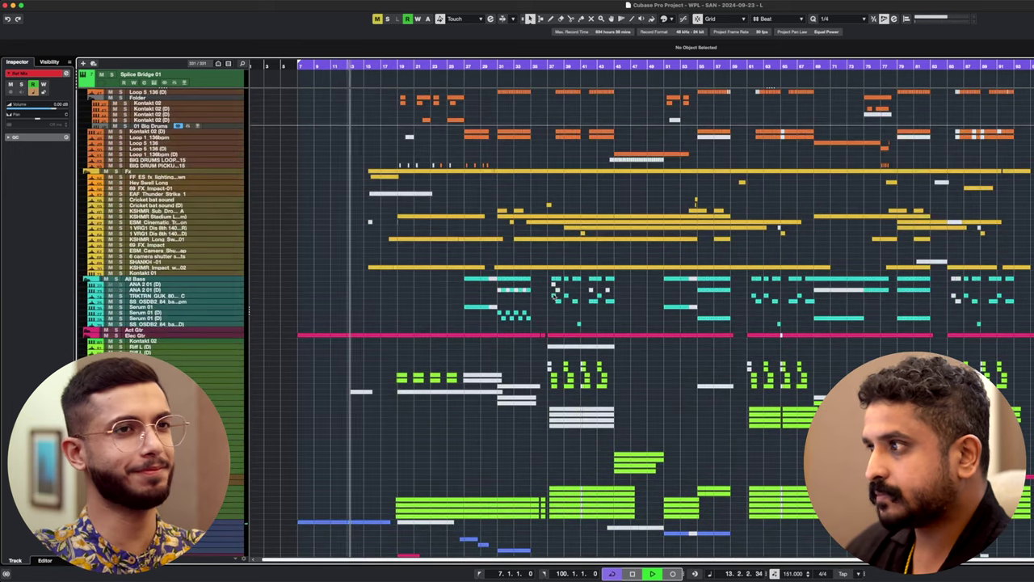
{"action": "scroll", "coordinate": [554, 296], "scroll_direction": "up", "scroll_amount": 6}
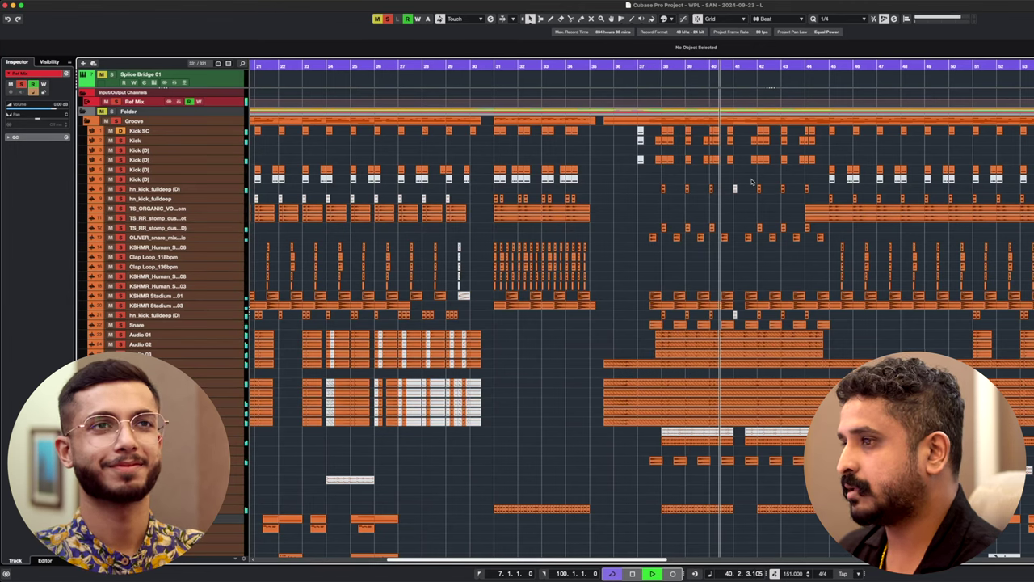
- Audition the soloed Groove section around bars 37 to 45 and examine its kick, clap, snare, dhol and percussion layers
{"action": "scroll", "coordinate": [752, 182], "scroll_direction": "down", "scroll_amount": 1}
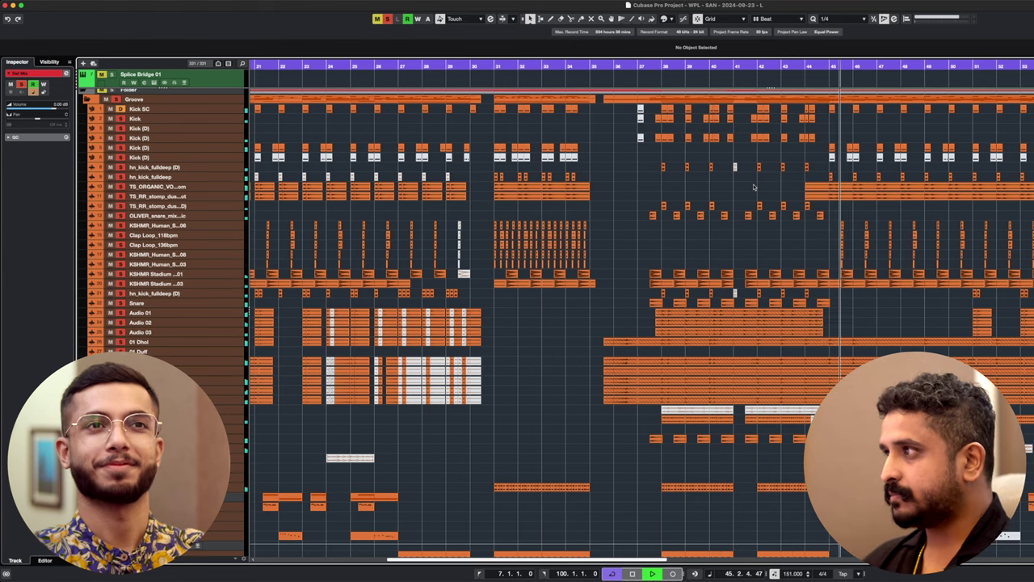
{"action": "key", "text": "space"}
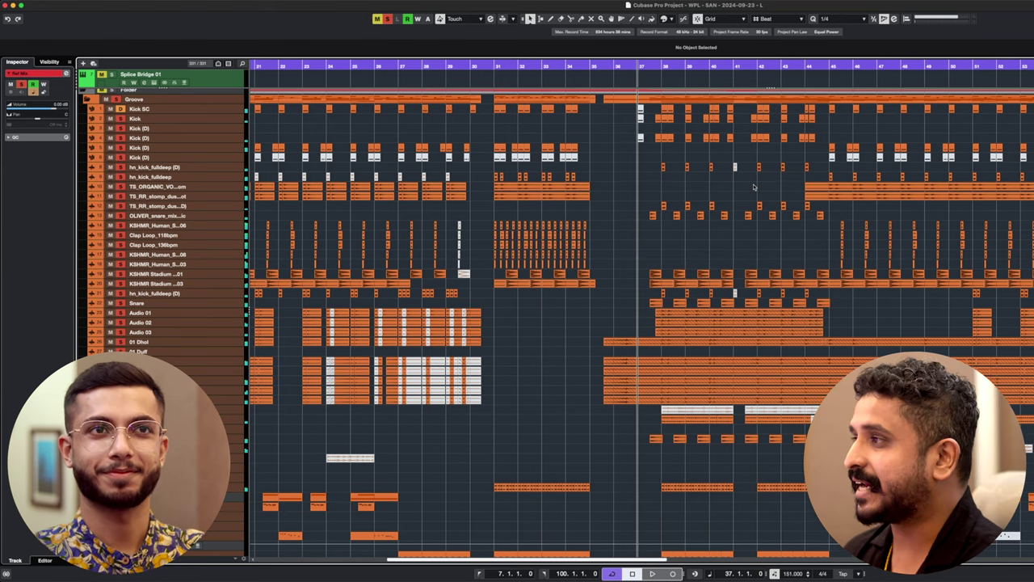
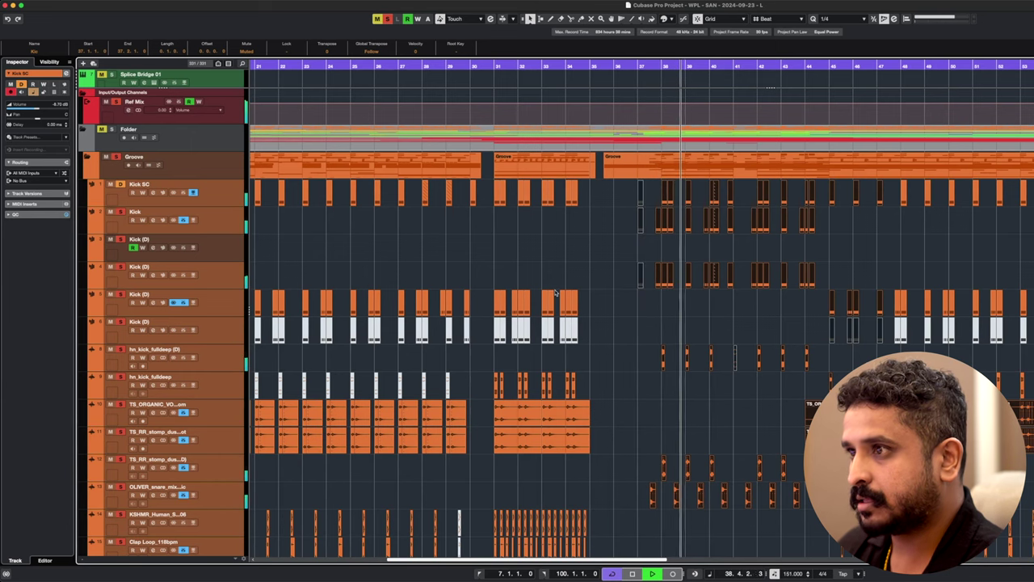
{"action": "scroll", "coordinate": [565, 316], "scroll_direction": "down", "scroll_amount": 5}
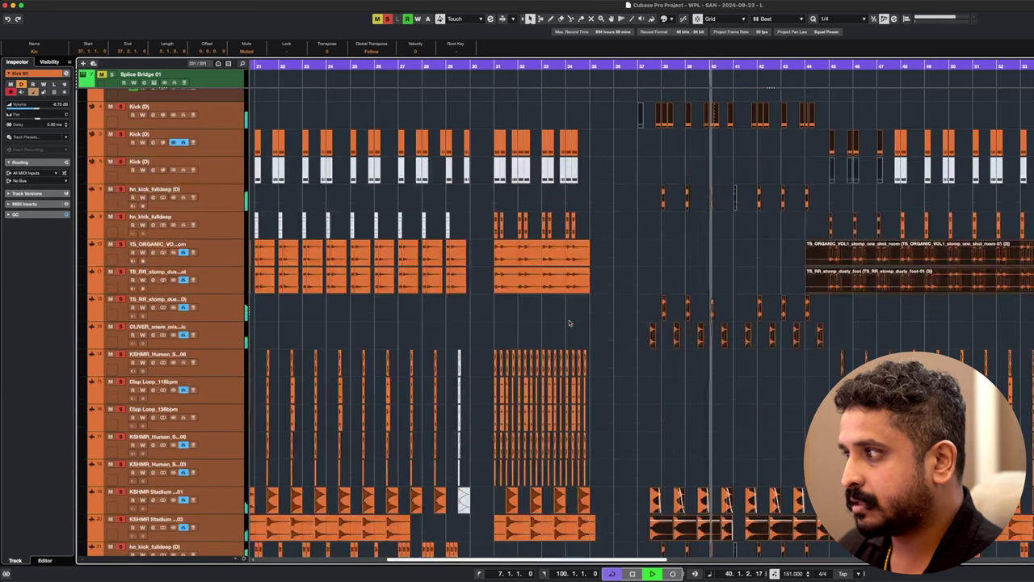
{"action": "scroll", "coordinate": [582, 328], "scroll_direction": "down", "scroll_amount": 6}
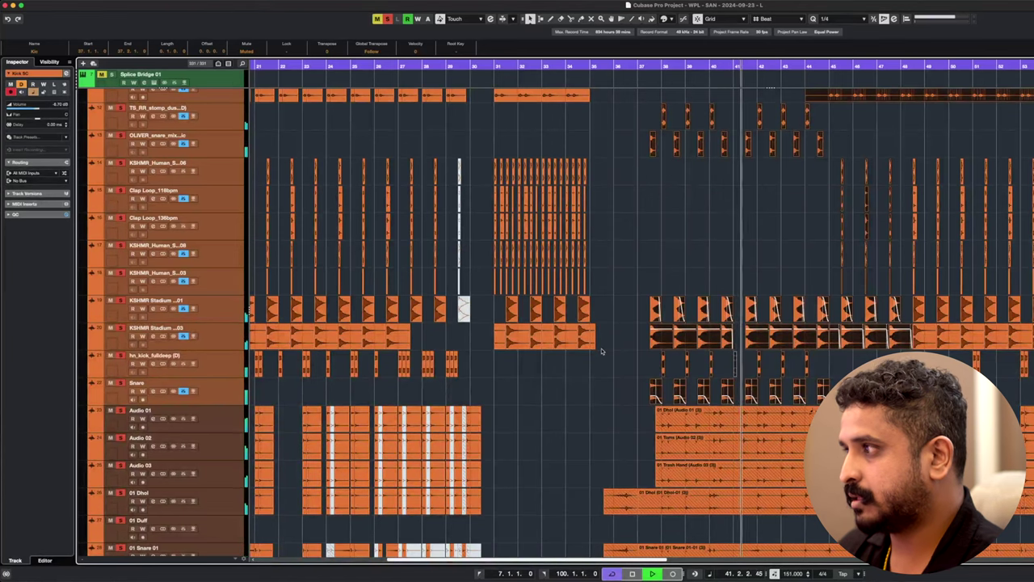
{"action": "scroll", "coordinate": [601, 351], "scroll_direction": "down", "scroll_amount": 11}
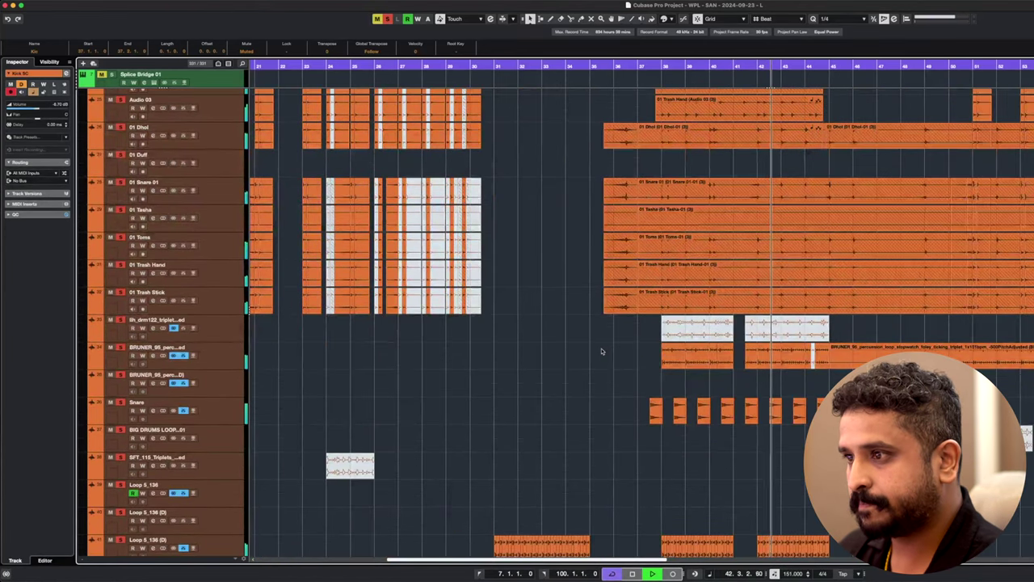
{"action": "scroll", "coordinate": [601, 351], "scroll_direction": "down", "scroll_amount": 18}
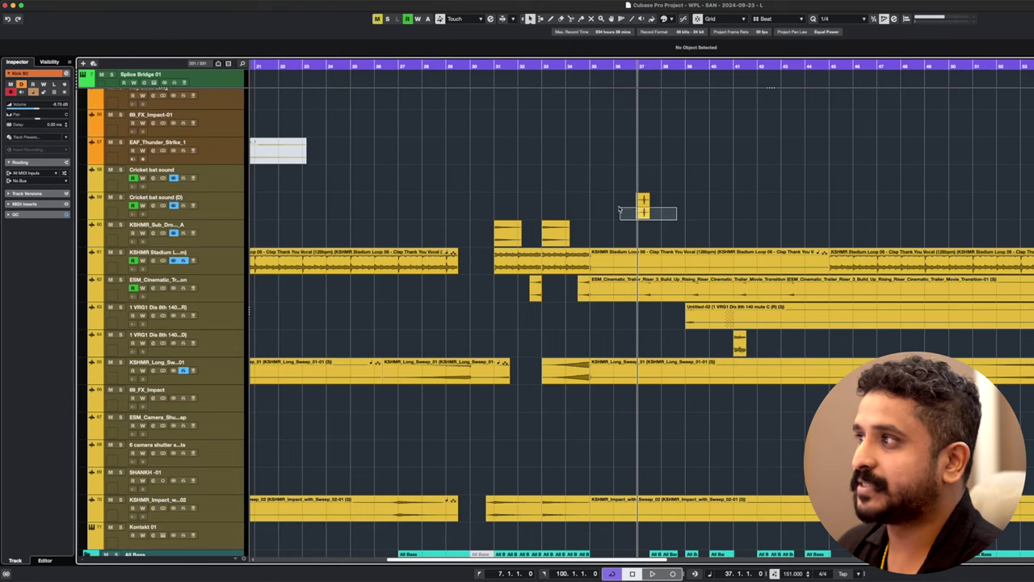
- Select and audition the cricket bat sound at bar 37, and play back the Fx section from bar 36
{"action": "left_click", "coordinate": [618, 210]}
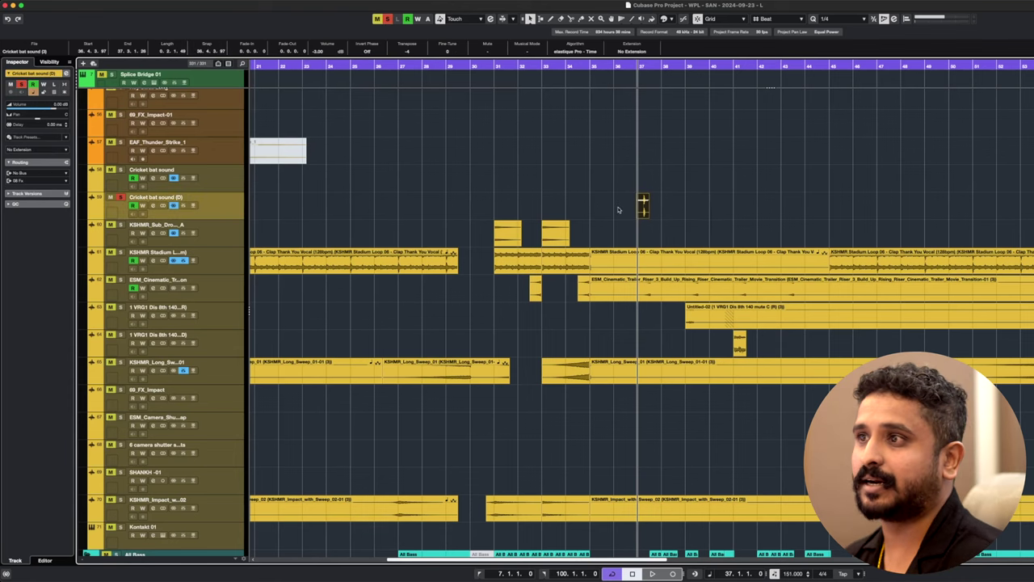
{"action": "key", "text": "space"}
{"action": "key", "text": "space"}
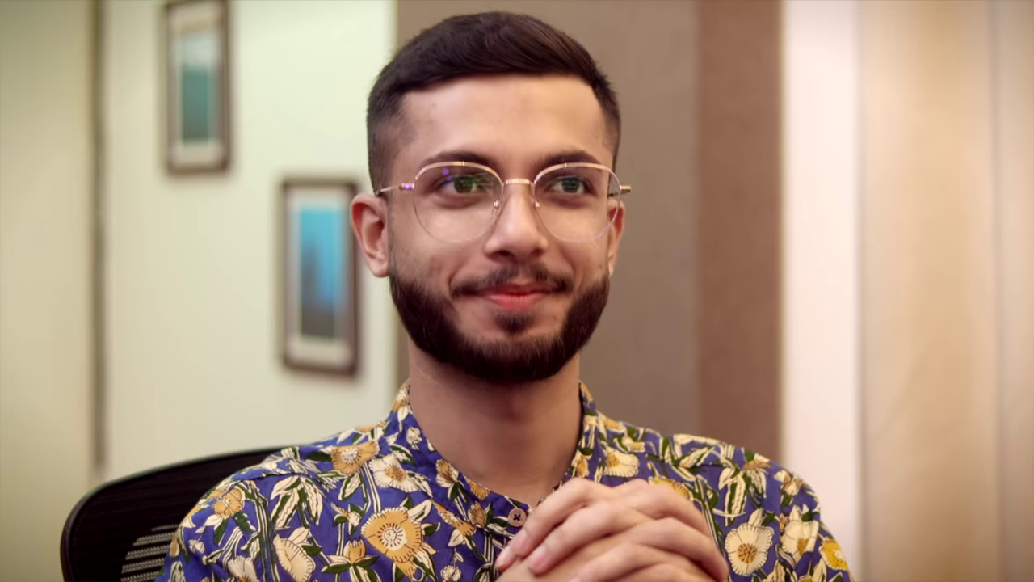
{"action": "left_click", "coordinate": [614, 66]}
{"action": "key", "text": "space"}
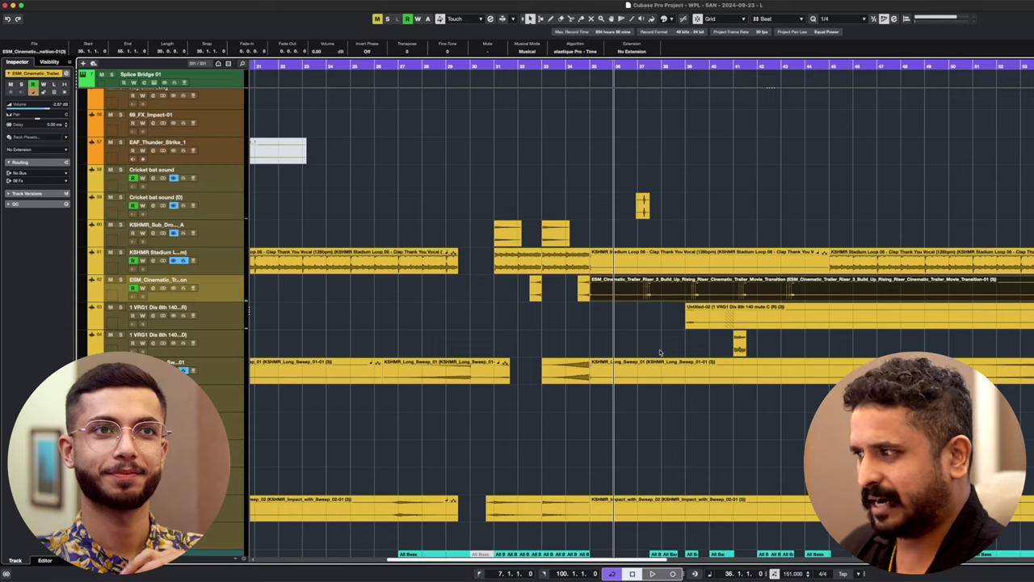
- Find the guitar riff tracks and select the six Vel Gtr clips running from about bar 37 to bar 41
{"action": "scroll", "coordinate": [557, 275], "scroll_direction": "down", "scroll_amount": 5}
{"action": "scroll", "coordinate": [557, 275], "scroll_direction": "up", "scroll_amount": 3}
{"action": "scroll", "coordinate": [557, 275], "scroll_direction": "up", "scroll_amount": 10}
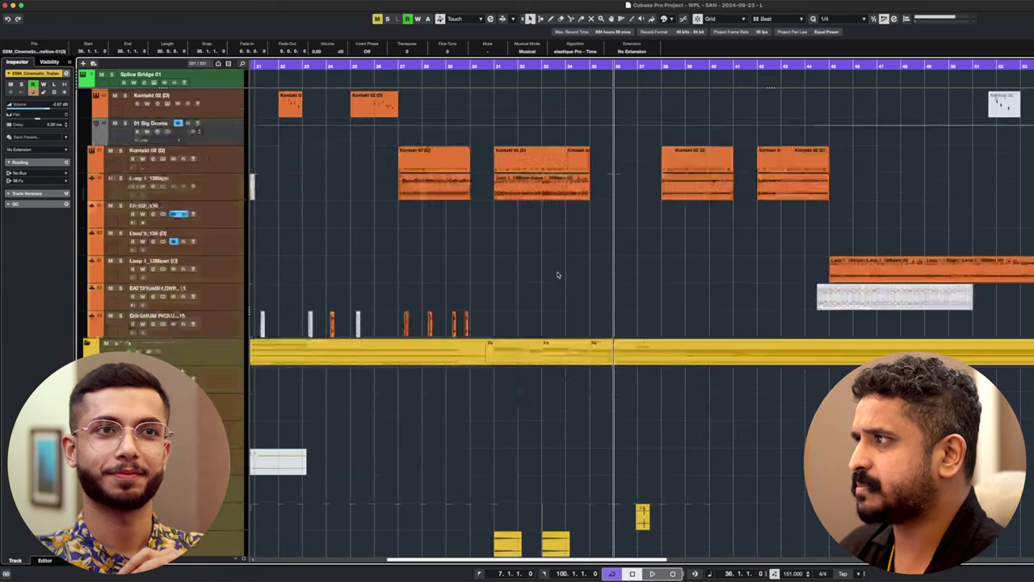
{"action": "scroll", "coordinate": [557, 275], "scroll_direction": "down", "scroll_amount": 3}
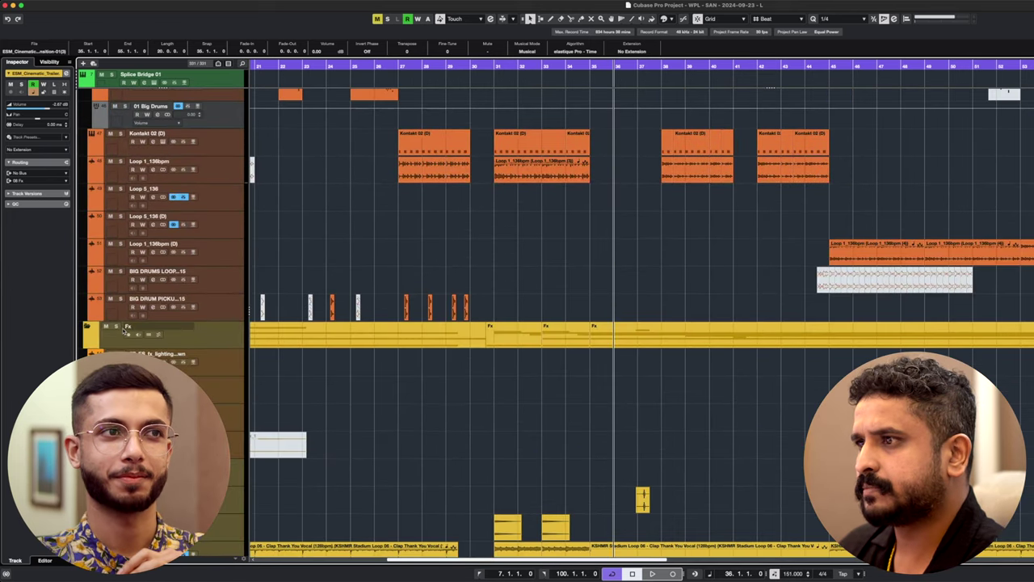
{"action": "scroll", "coordinate": [502, 394], "scroll_direction": "down", "scroll_amount": 4}
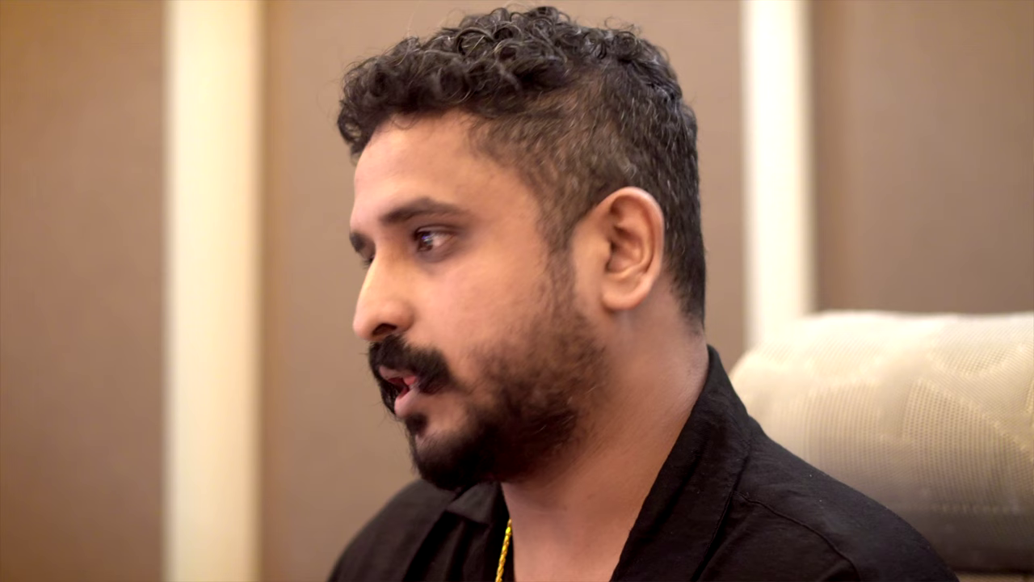
{"action": "left_click_drag", "start_coordinate": [711, 440], "coordinate": [664, 189]}
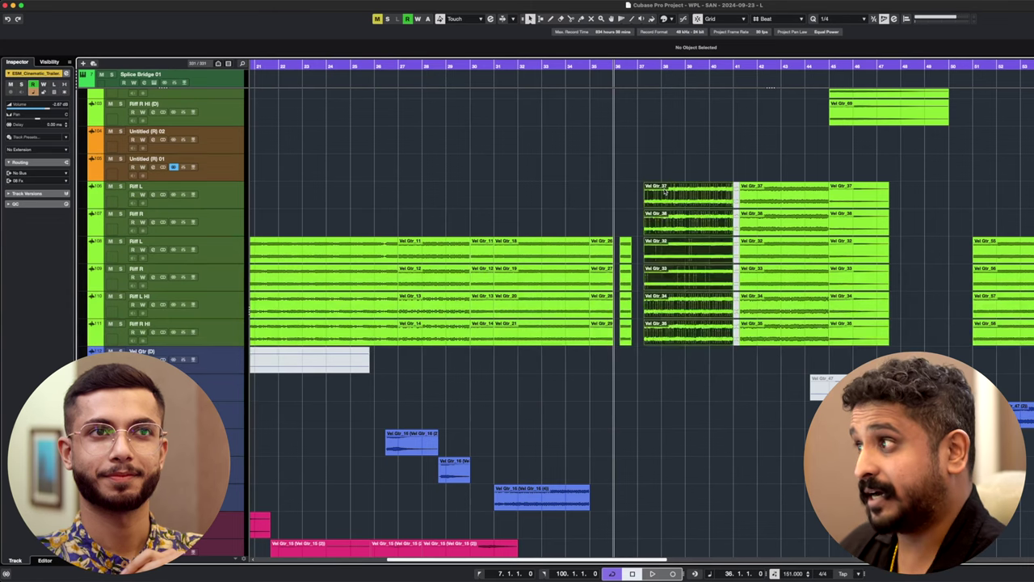
- Audition the four soloed riff clips Vel Gtr_11 to Vel Gtr_14 from bar 19, then restore their cleared selection
{"action": "scroll", "coordinate": [572, 180], "scroll_direction": "up", "scroll_amount": 2}
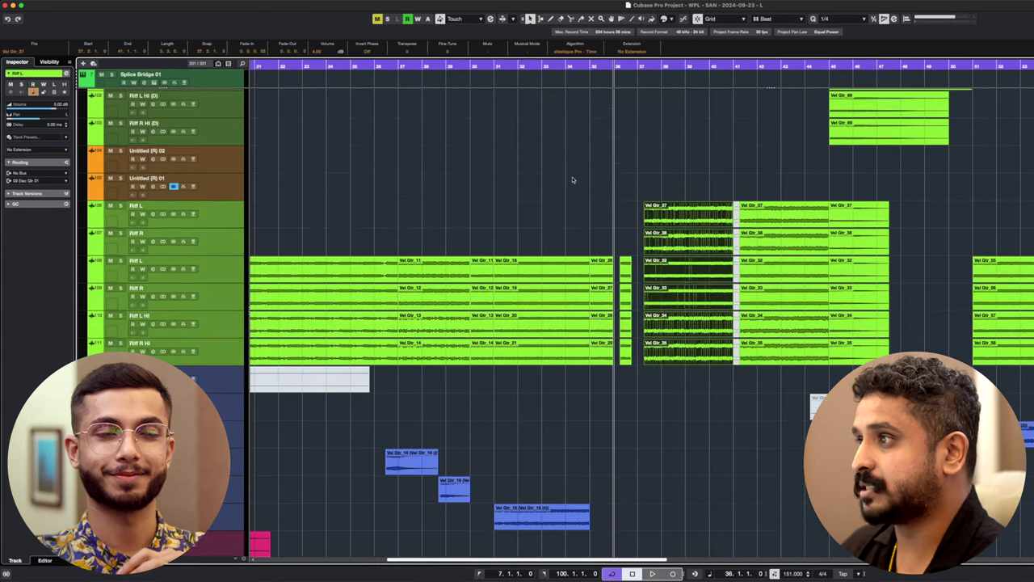
{"action": "scroll", "coordinate": [573, 179], "scroll_direction": "down", "scroll_amount": 1}
{"action": "scroll", "coordinate": [573, 179], "scroll_direction": "down", "scroll_amount": 1}
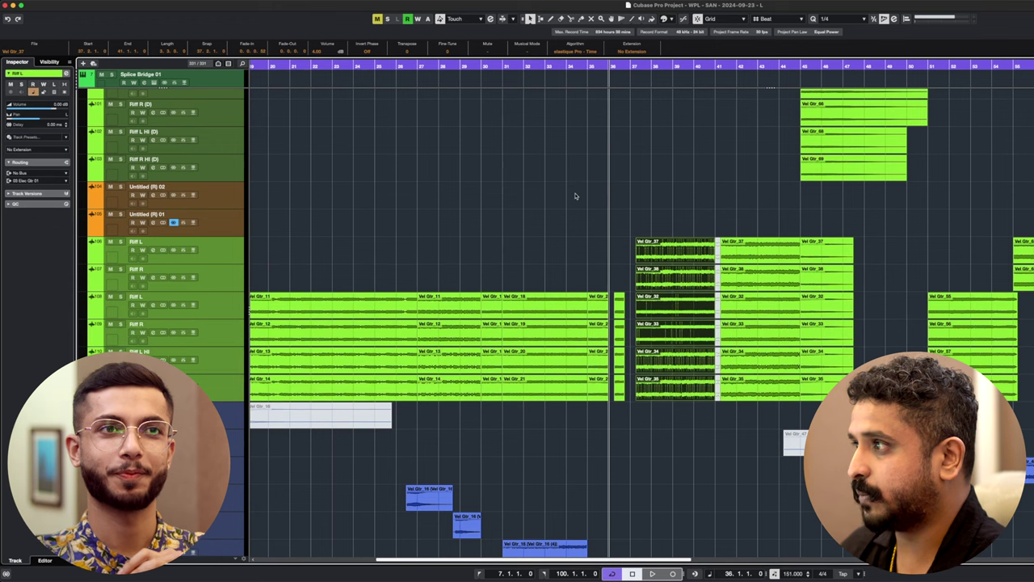
{"action": "scroll", "coordinate": [575, 196], "scroll_direction": "up", "scroll_amount": 5}
{"action": "scroll", "coordinate": [575, 196], "scroll_direction": "down", "scroll_amount": 2}
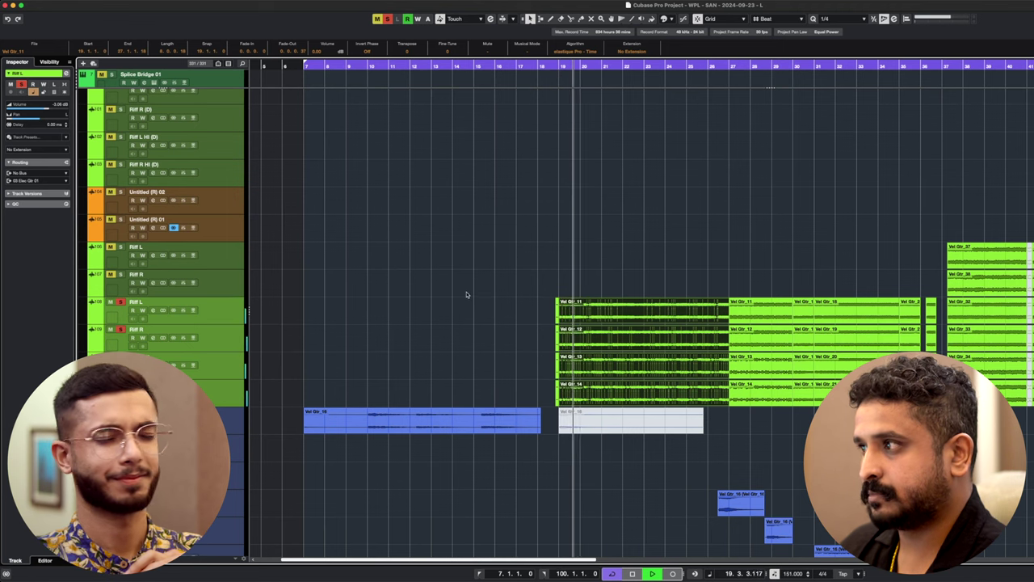
{"action": "left_click", "coordinate": [466, 266]}
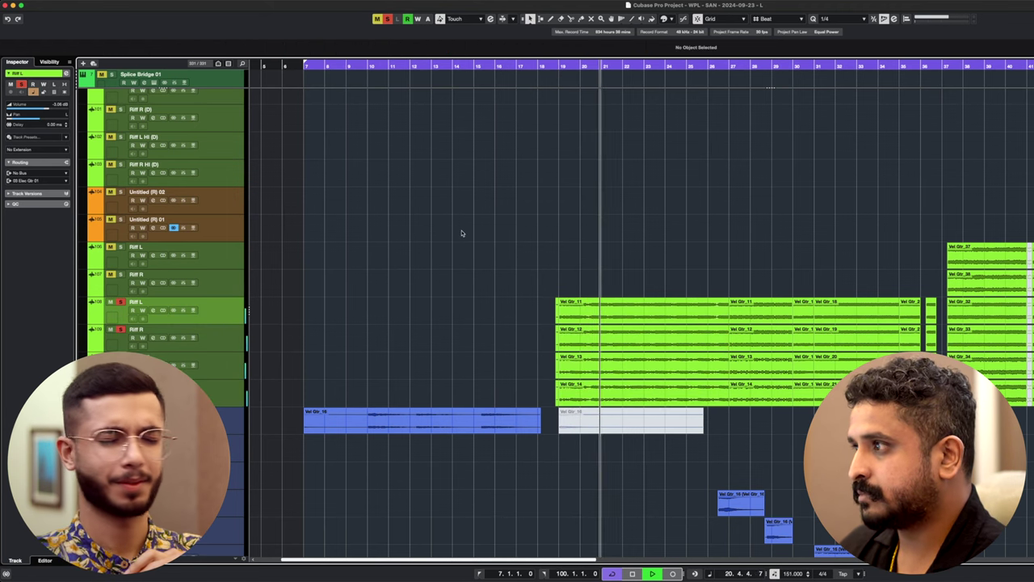
{"action": "key", "text": "ctrl+z"}
{"action": "scroll", "coordinate": [508, 287], "scroll_direction": "up", "scroll_amount": 8}
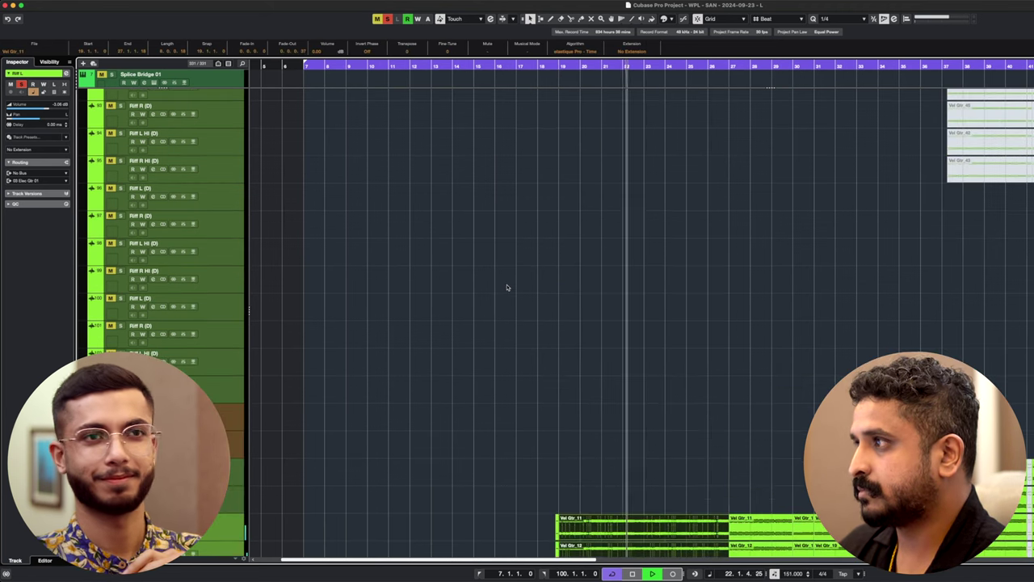
- Audition the soloed melodic layers from bar 19 and select the STPHN_75 distorted guitar loop clip at bar 7
{"action": "left_click_drag", "start_coordinate": [547, 358], "coordinate": [703, 460]}
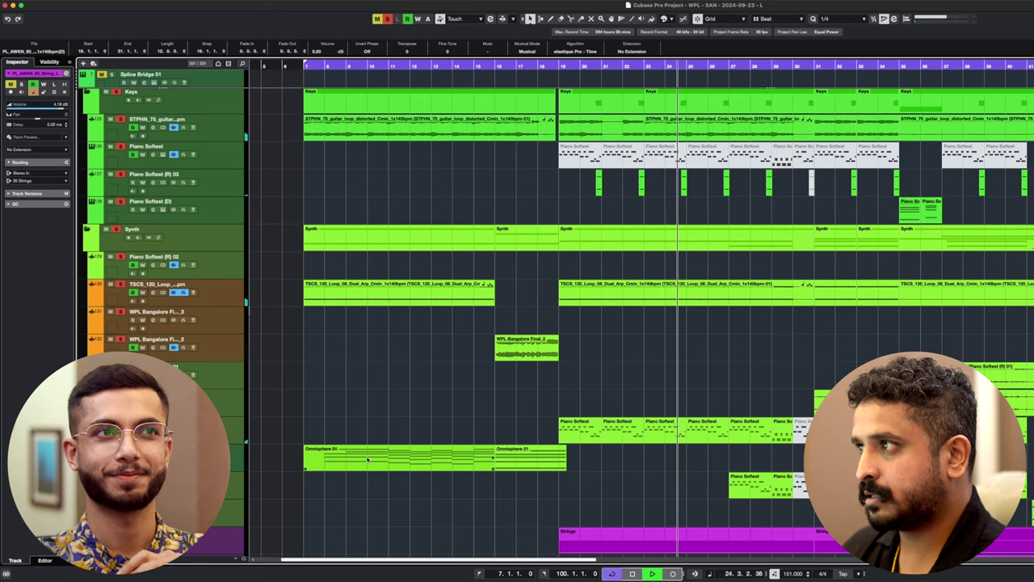
{"action": "scroll", "coordinate": [368, 459], "scroll_direction": "up", "scroll_amount": 2}
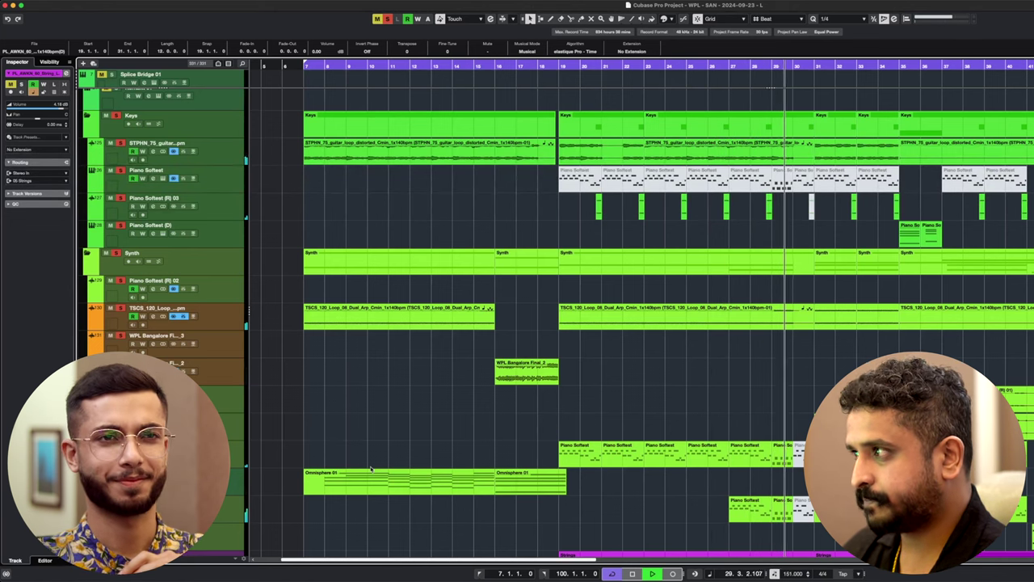
{"action": "left_click", "coordinate": [371, 469]}
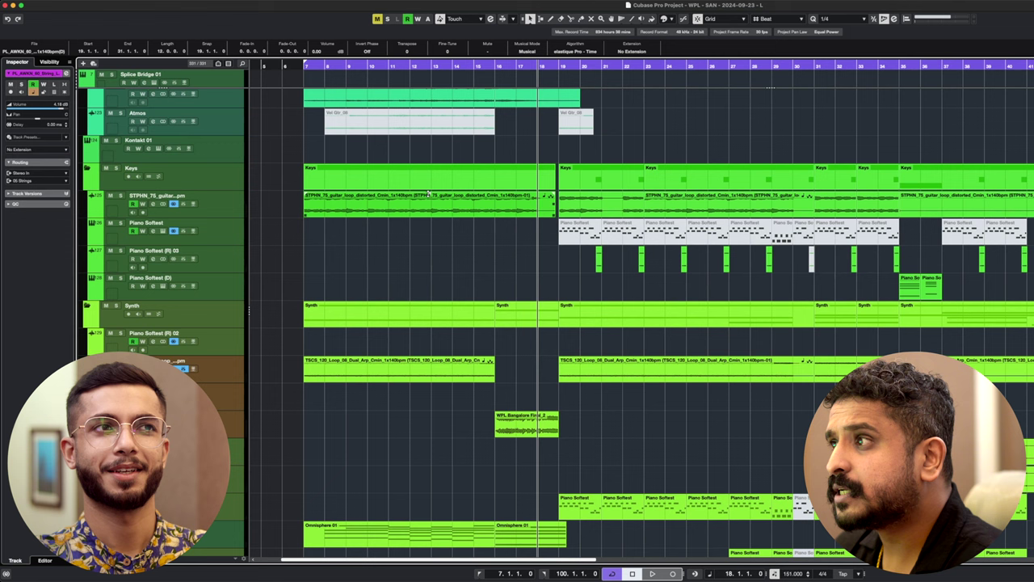
{"action": "left_click", "coordinate": [427, 198]}
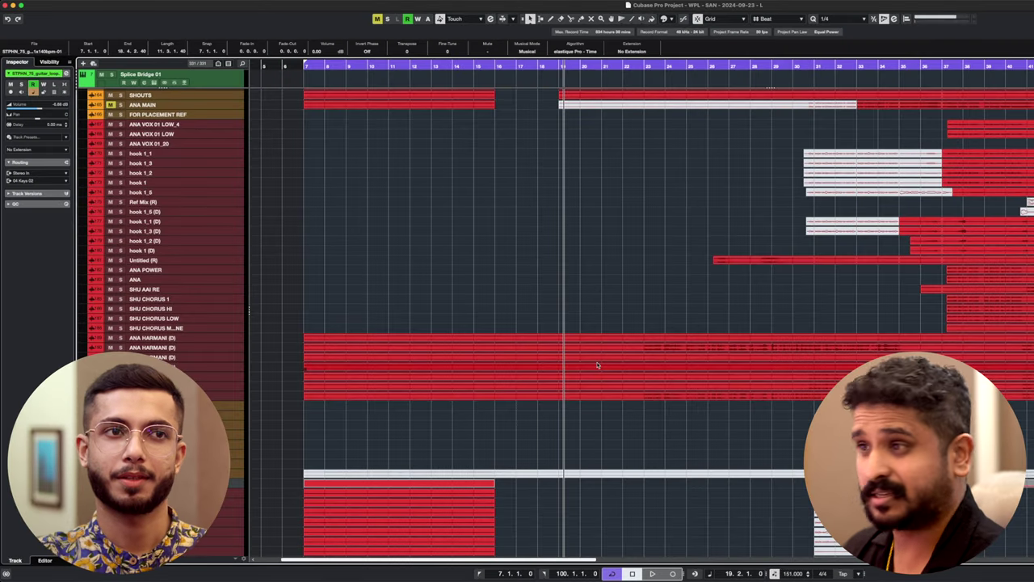
- Enlarge the vocal tracks and examine the main, harmony, shout and hook layers while the soloed vocals play
{"action": "key", "text": "alt+Down"}
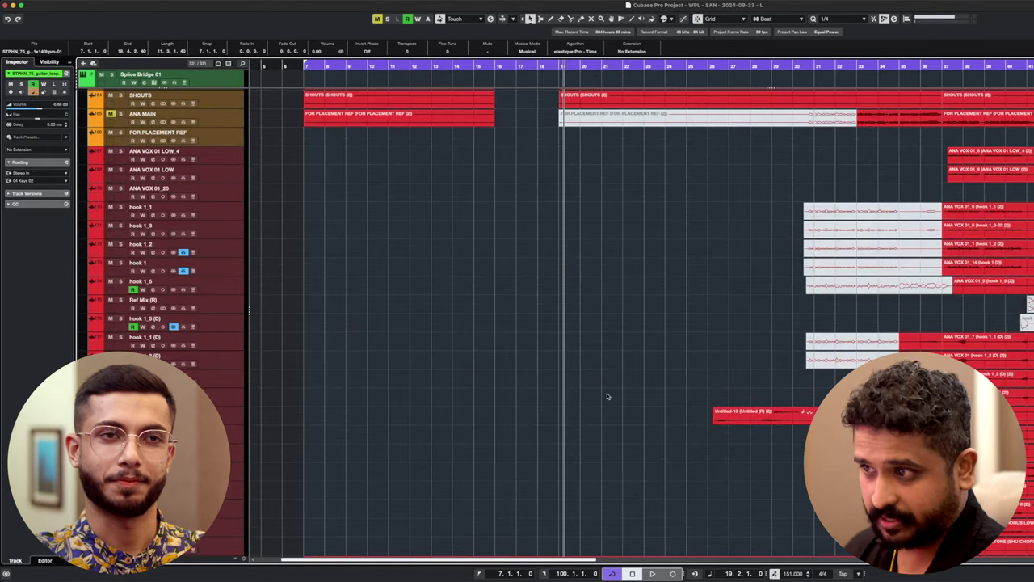
{"action": "scroll", "coordinate": [608, 396], "scroll_direction": "down", "scroll_amount": 10}
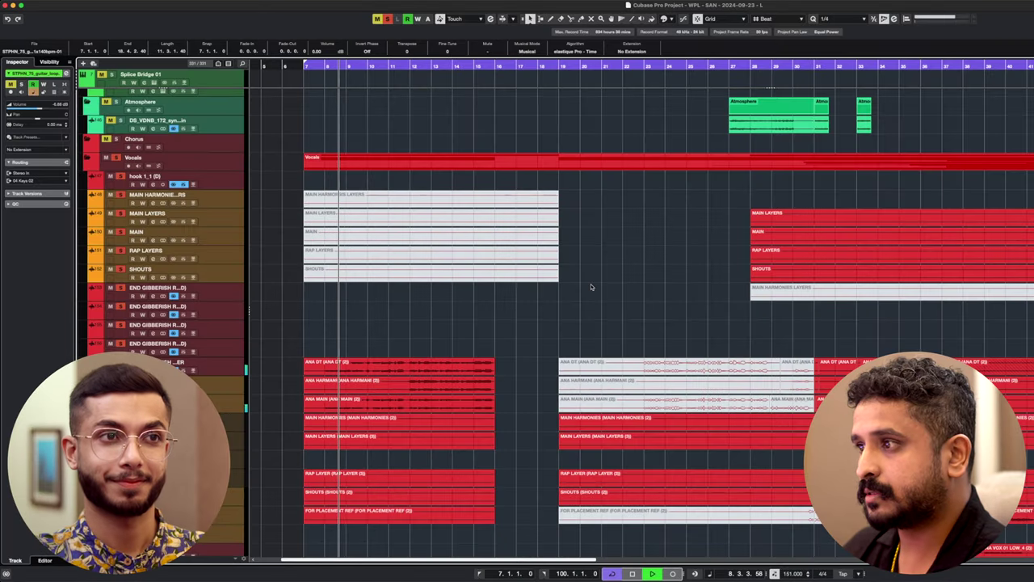
{"action": "scroll", "coordinate": [591, 288], "scroll_direction": "down", "scroll_amount": 5}
{"action": "scroll", "coordinate": [590, 287], "scroll_direction": "down", "scroll_amount": 10}
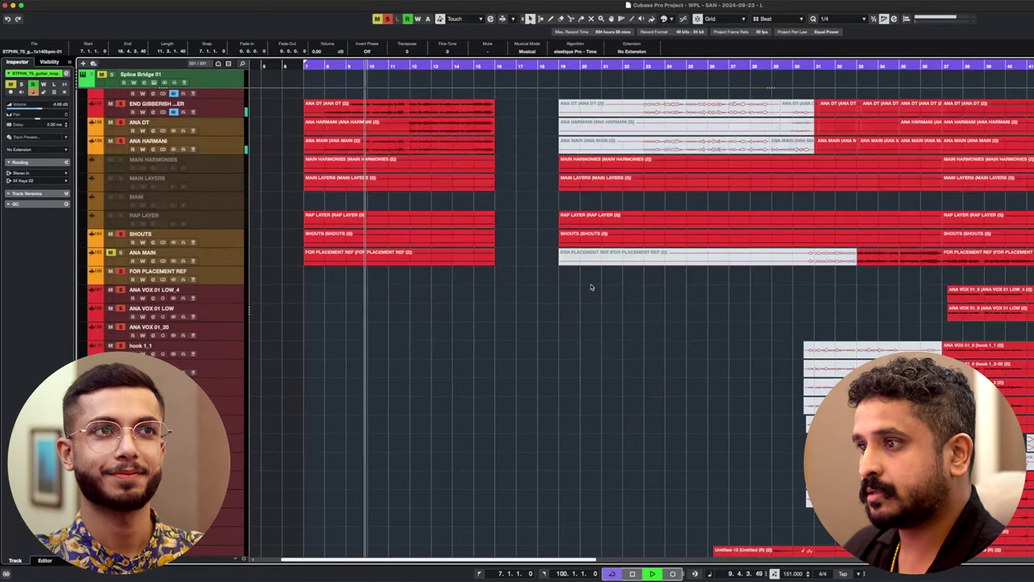
{"action": "scroll", "coordinate": [591, 287], "scroll_direction": "down", "scroll_amount": 6}
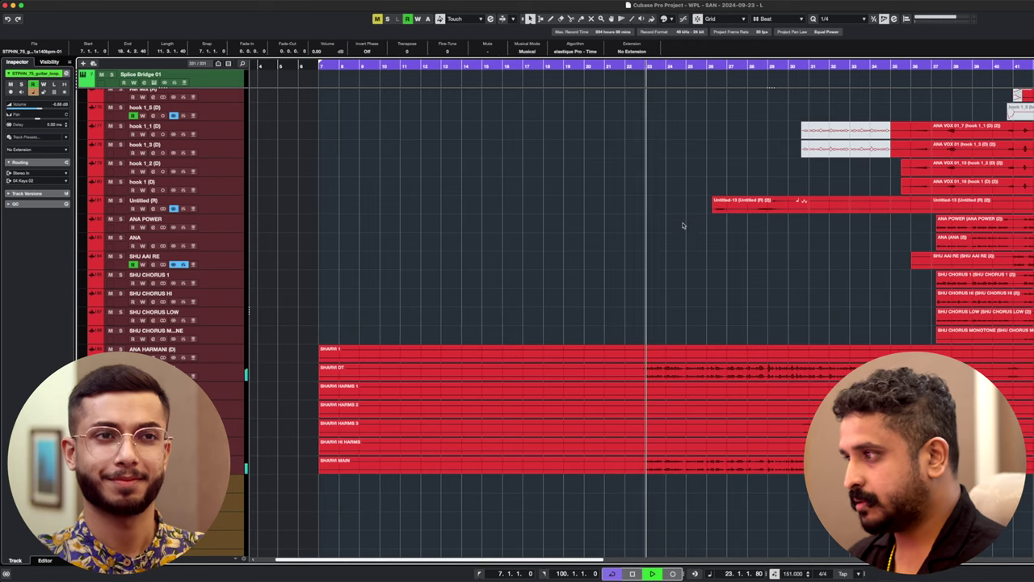
- Select the six long vocal clips starting at bar 7, from the DT layer through the harmonies to the MAIN layer
{"action": "left_click", "coordinate": [704, 480]}
{"action": "left_click_drag", "start_coordinate": [750, 501], "coordinate": [687, 377]}
{"action": "scroll", "coordinate": [671, 273], "scroll_direction": "down", "scroll_amount": 1}
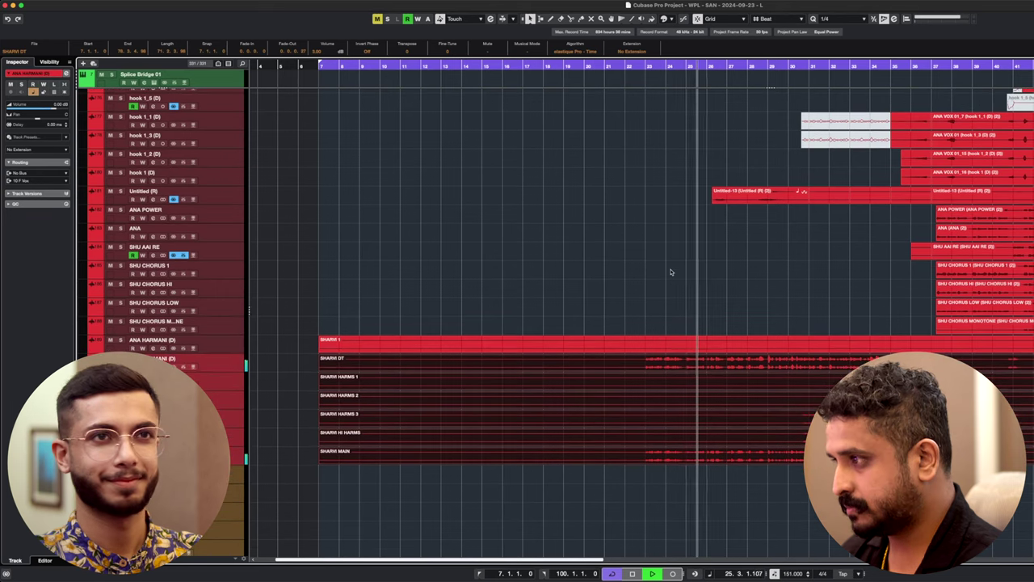
- Solo the tracks of the six selected vocal clips and audition their layers from around bar 24
{"action": "scroll", "coordinate": [671, 272], "scroll_direction": "down", "scroll_amount": 1}
{"action": "scroll", "coordinate": [628, 475], "scroll_direction": "down", "scroll_amount": 15}
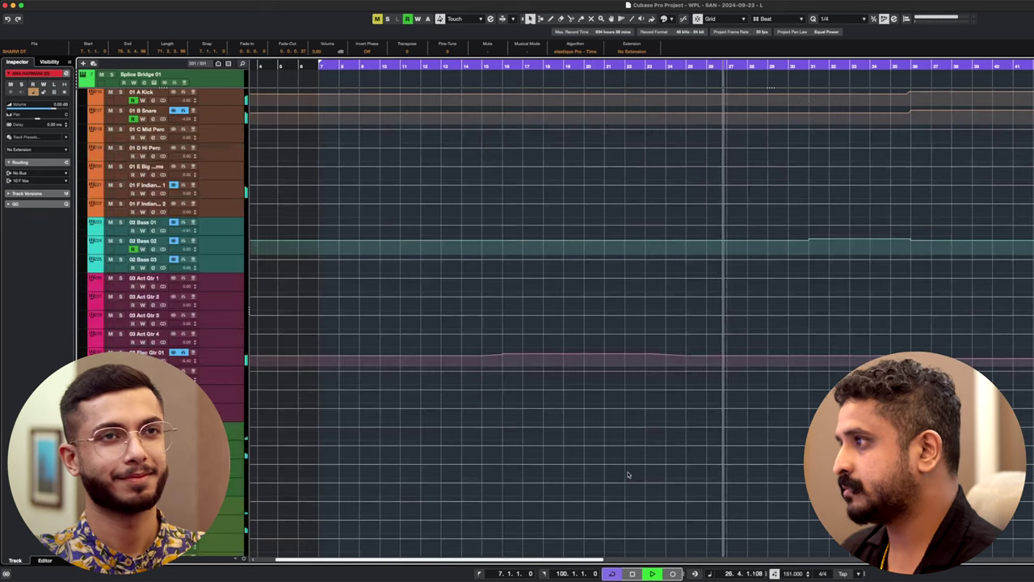
{"action": "scroll", "coordinate": [626, 460], "scroll_direction": "up", "scroll_amount": 8}
{"action": "key", "text": "space"}
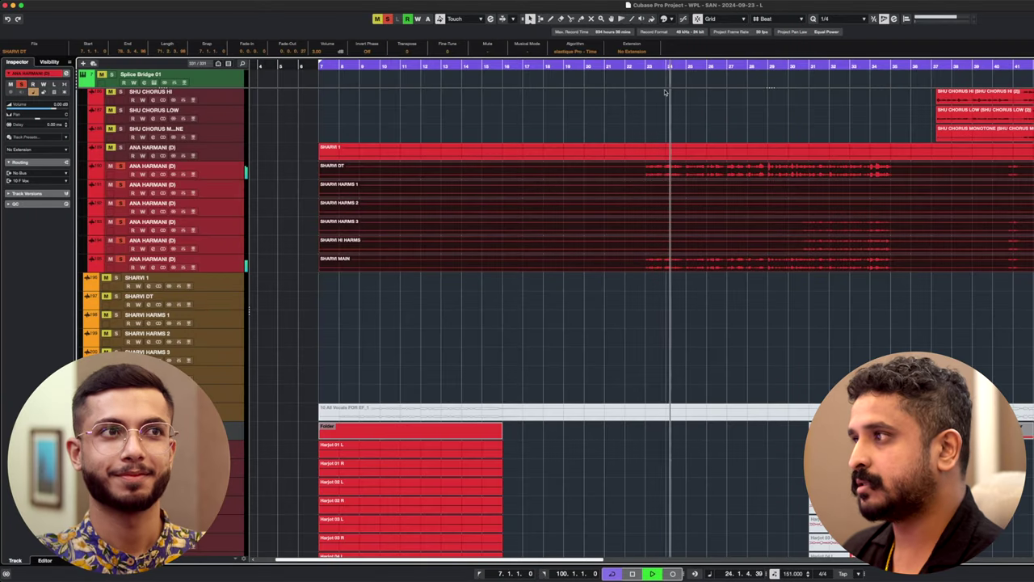
{"action": "scroll", "coordinate": [665, 92], "scroll_direction": "up", "scroll_amount": 1}
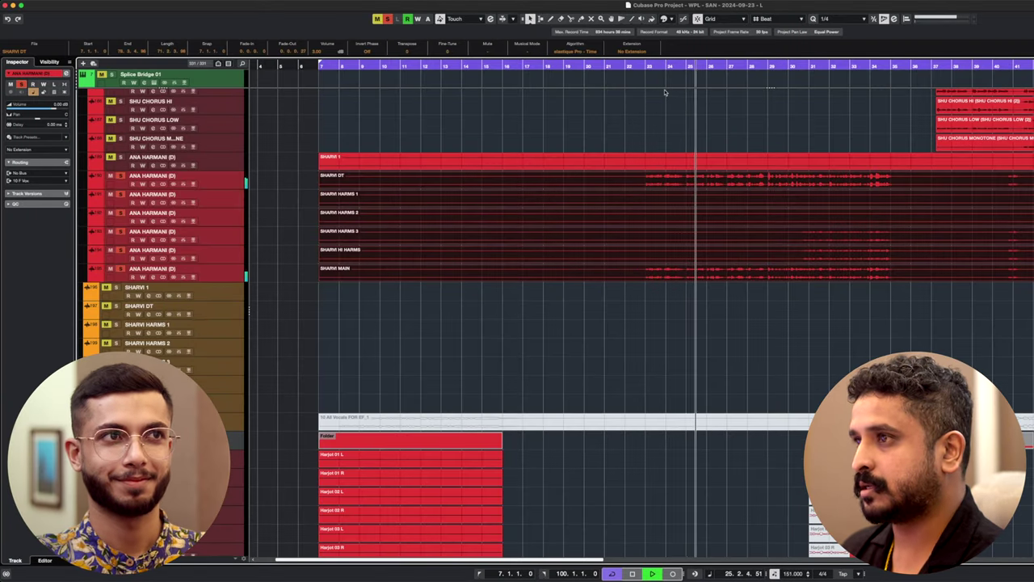
{"action": "scroll", "coordinate": [665, 92], "scroll_direction": "up", "scroll_amount": 4}
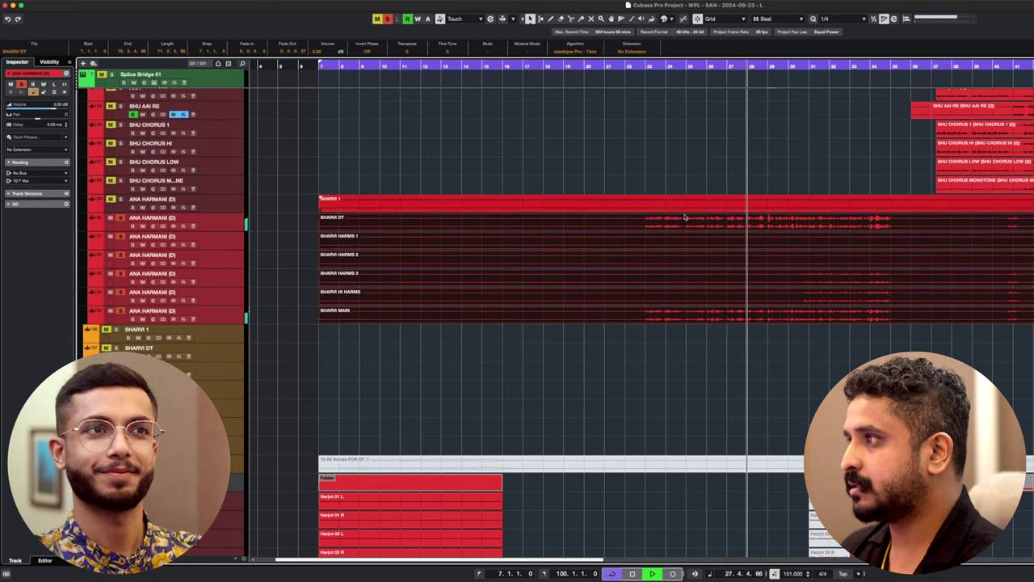
- Open the 10 F Vox group's channel settings and its EffectRack insert, then unsolo it and examine its volume automation during playback
{"action": "key", "text": "e"}
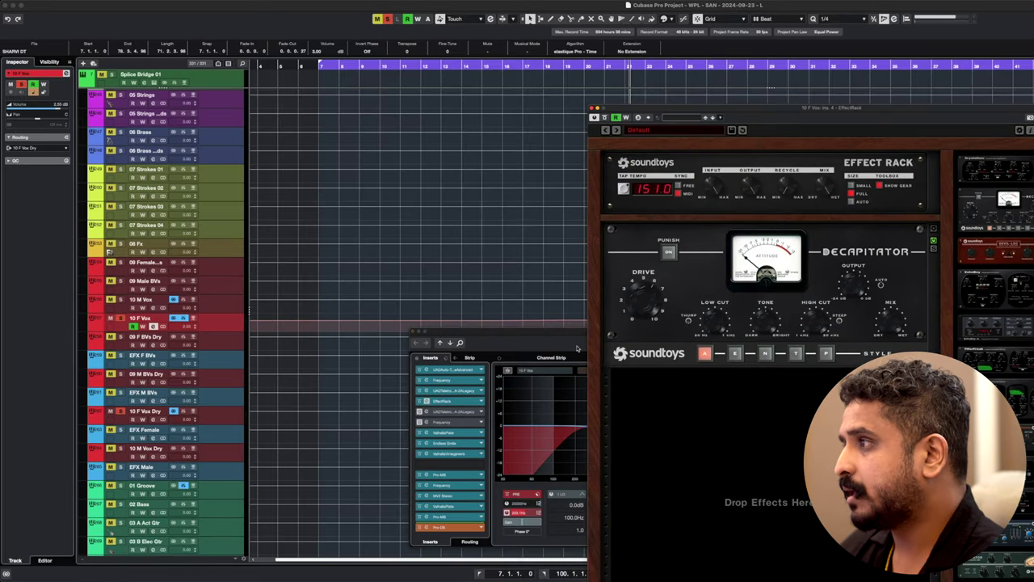
{"action": "key", "text": "g"}
{"action": "key", "text": "s"}
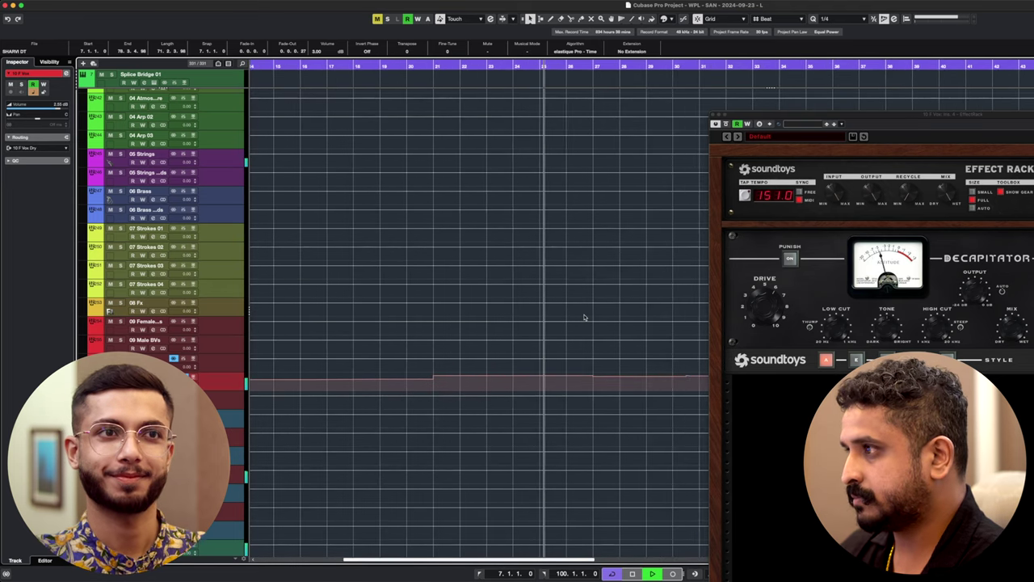
{"action": "scroll", "coordinate": [585, 317], "scroll_direction": "up", "scroll_amount": 3}
{"action": "scroll", "coordinate": [586, 312], "scroll_direction": "up", "scroll_amount": 2}
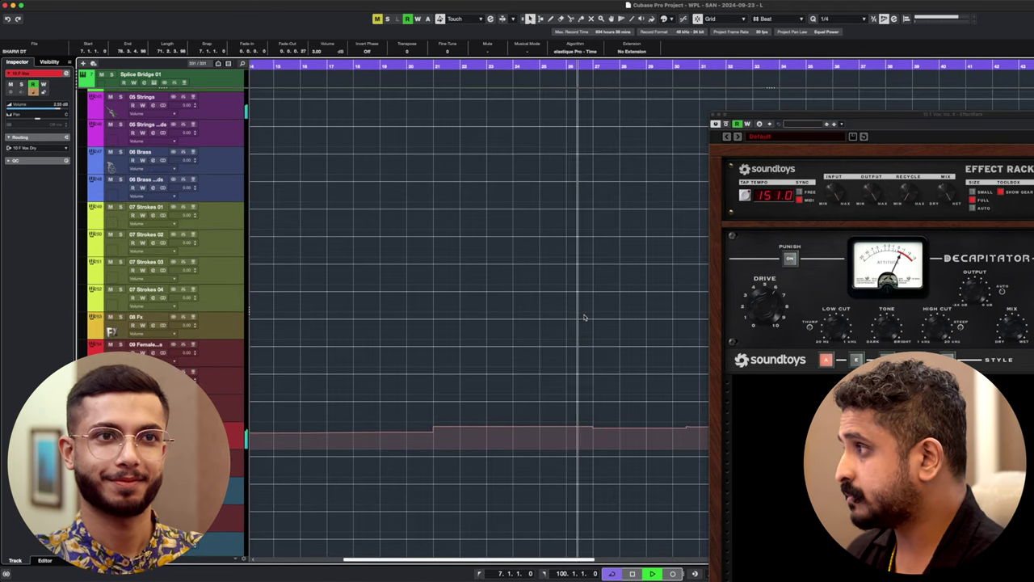
{"action": "scroll", "coordinate": [585, 316], "scroll_direction": "down", "scroll_amount": 8}
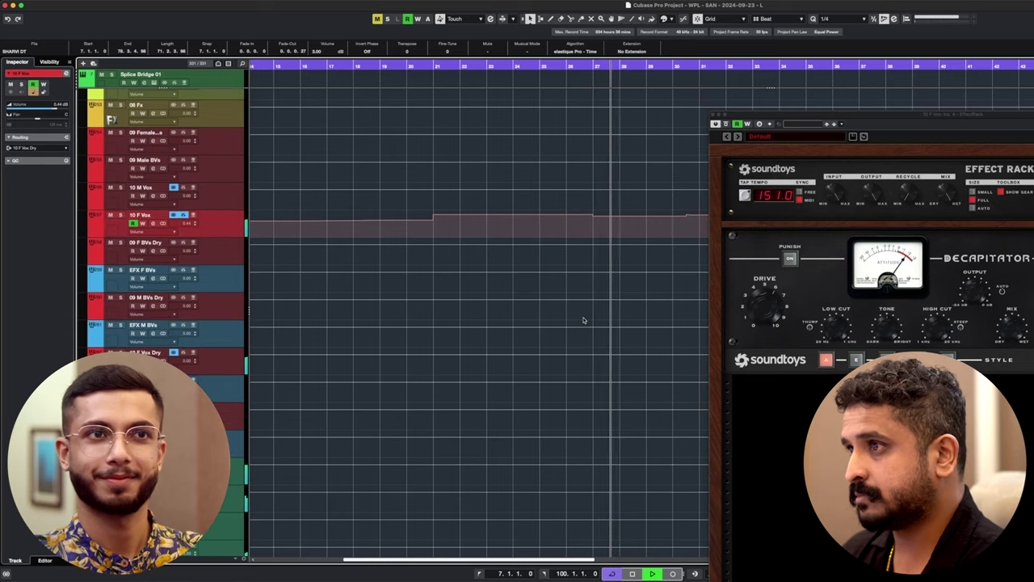
{"action": "scroll", "coordinate": [583, 320], "scroll_direction": "up", "scroll_amount": 1}
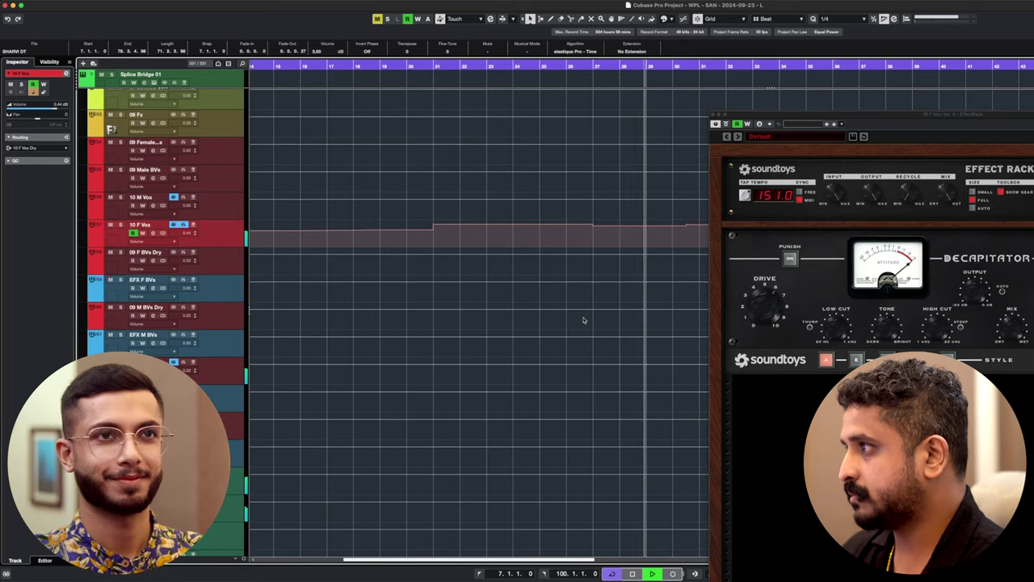
- Select the vocal clip at bar 33 just above the Group Tracks folder while the full mix plays, then stop playback
{"action": "key", "text": "g"}
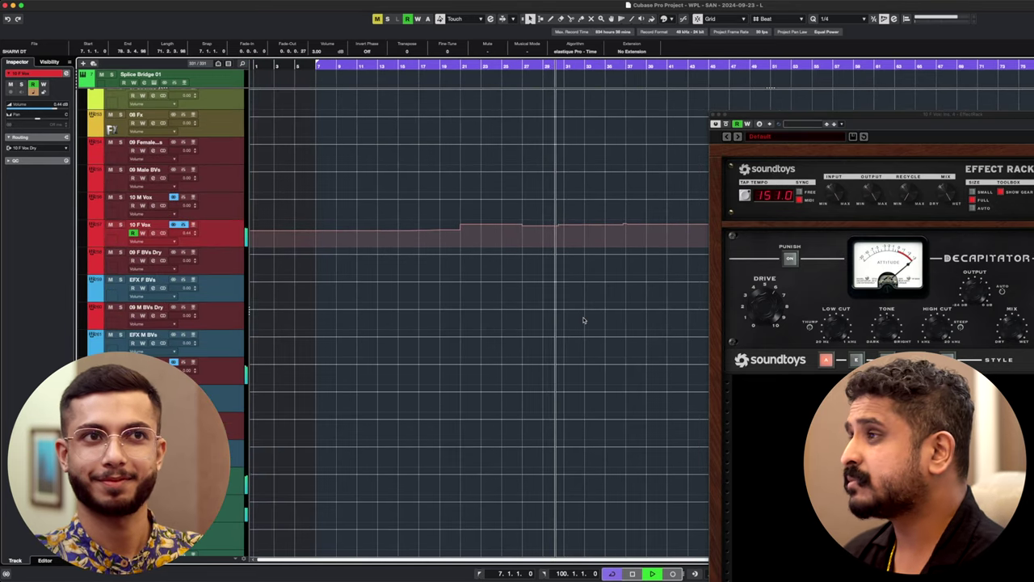
{"action": "scroll", "coordinate": [583, 320], "scroll_direction": "down", "scroll_amount": 10}
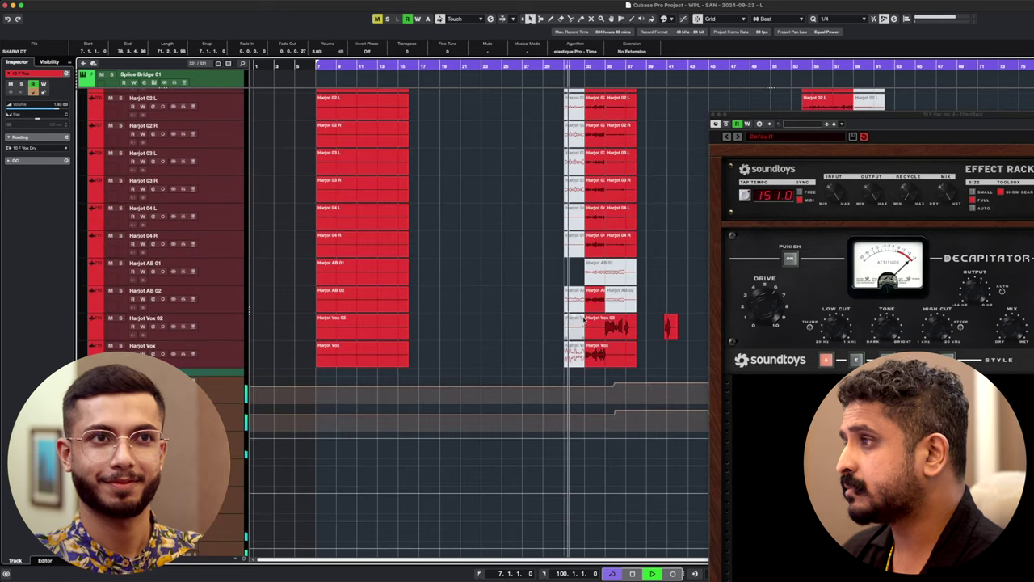
{"action": "scroll", "coordinate": [584, 320], "scroll_direction": "up", "scroll_amount": 5}
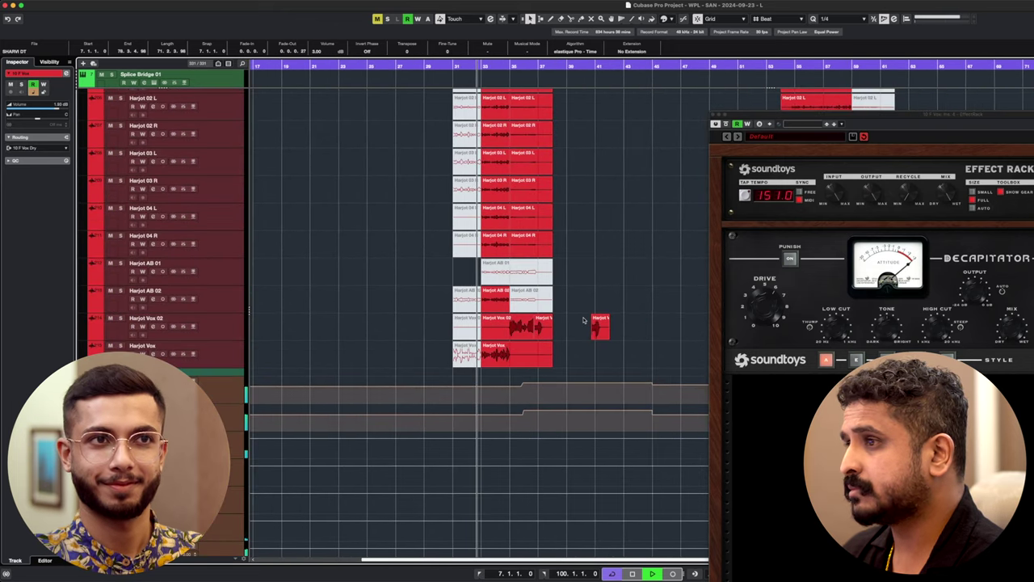
{"action": "scroll", "coordinate": [583, 320], "scroll_direction": "down", "scroll_amount": 5}
{"action": "left_click", "coordinate": [512, 234]}
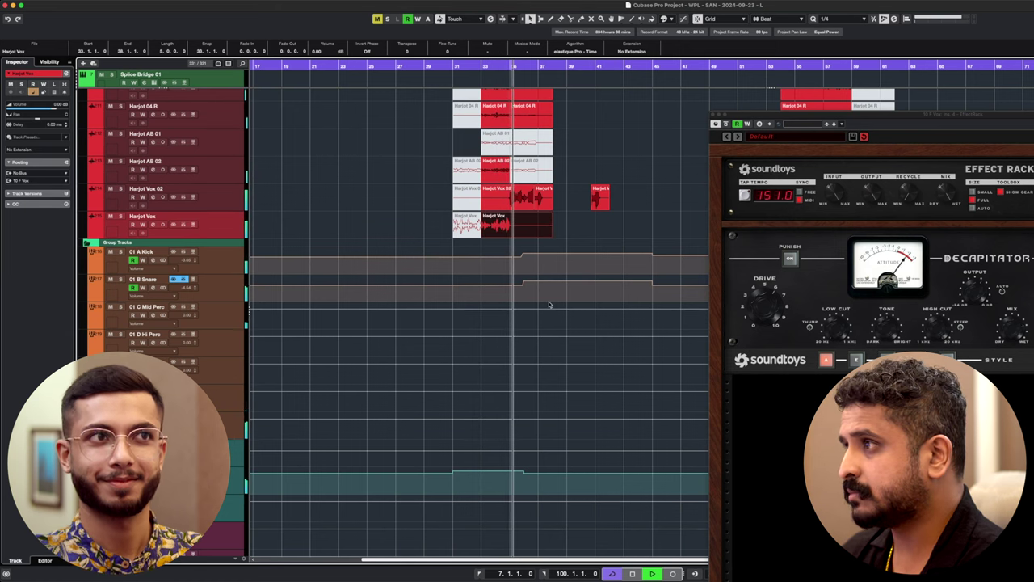
{"action": "scroll", "coordinate": [548, 304], "scroll_direction": "down", "scroll_amount": 3}
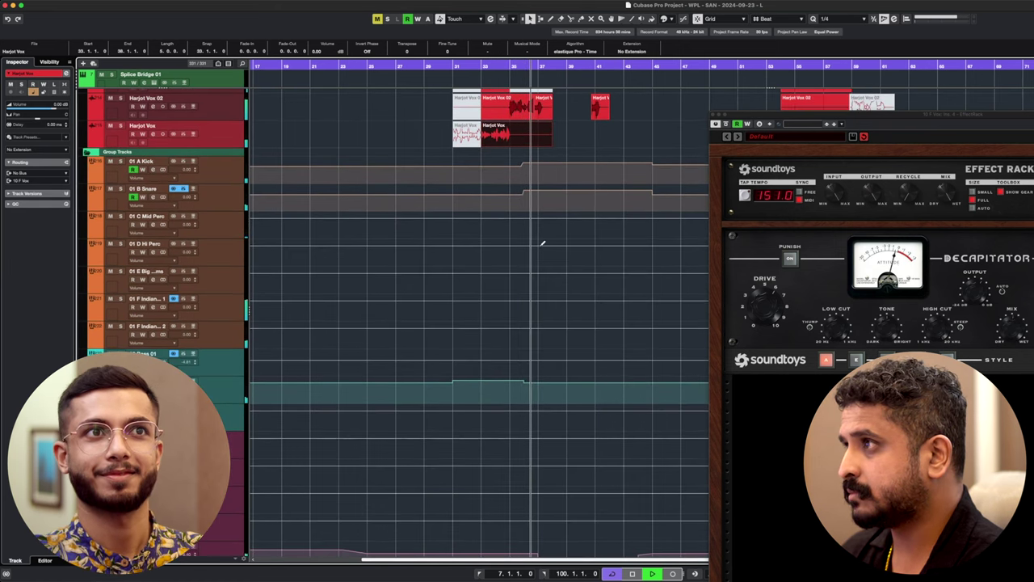
{"action": "key", "text": "space"}
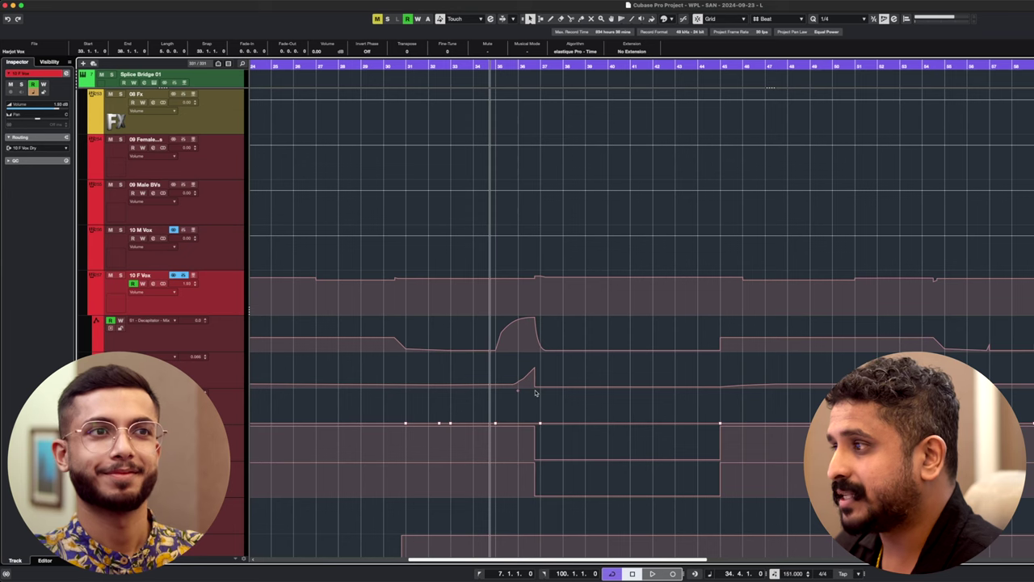
- Audition the soloed 10 F Vox group with its Decapitator Mix automation from bar 34, with its channel settings open beside the lanes
{"action": "left_click", "coordinate": [217, 333]}
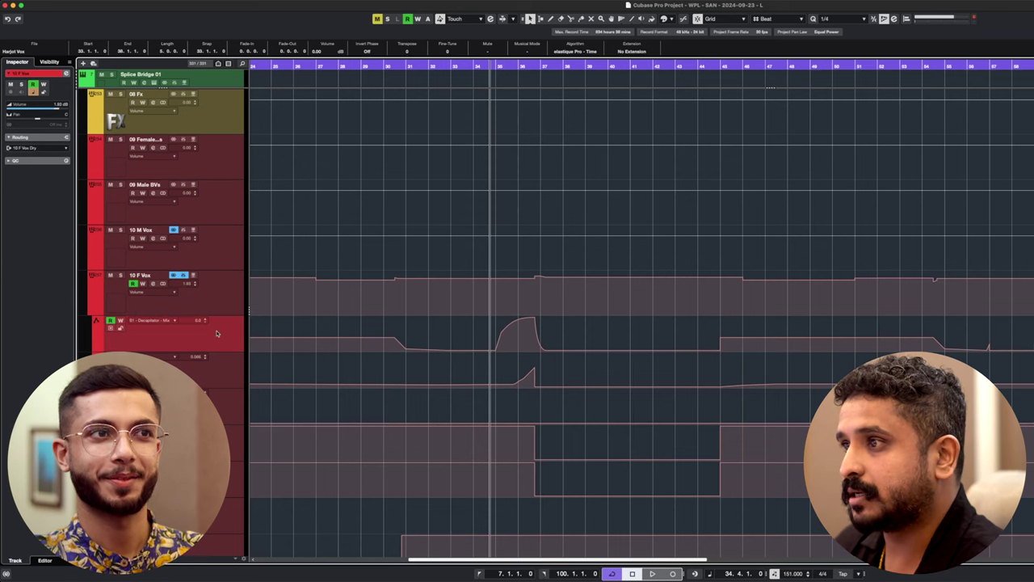
{"action": "left_click", "coordinate": [475, 66]}
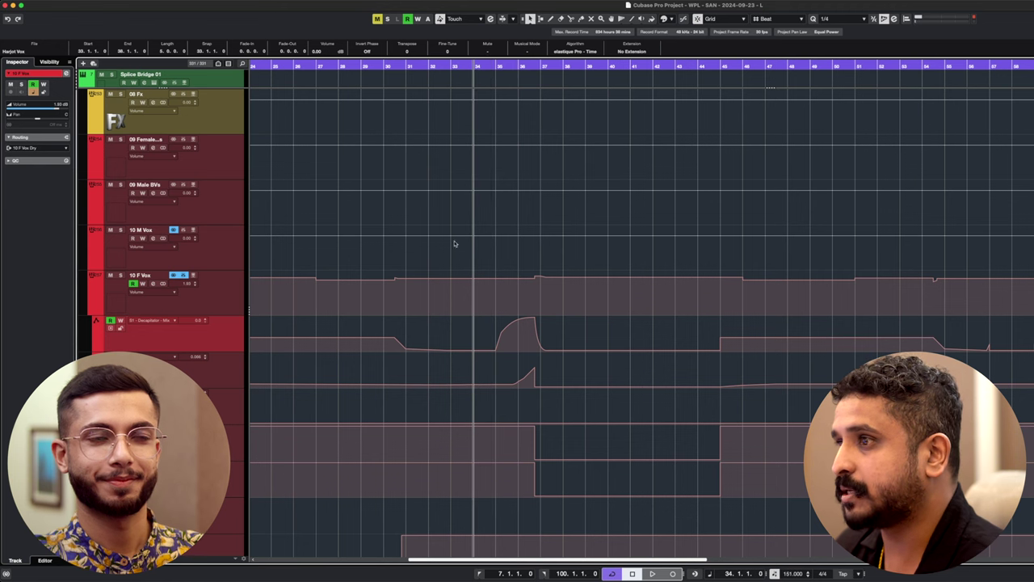
{"action": "left_click", "coordinate": [245, 296]}
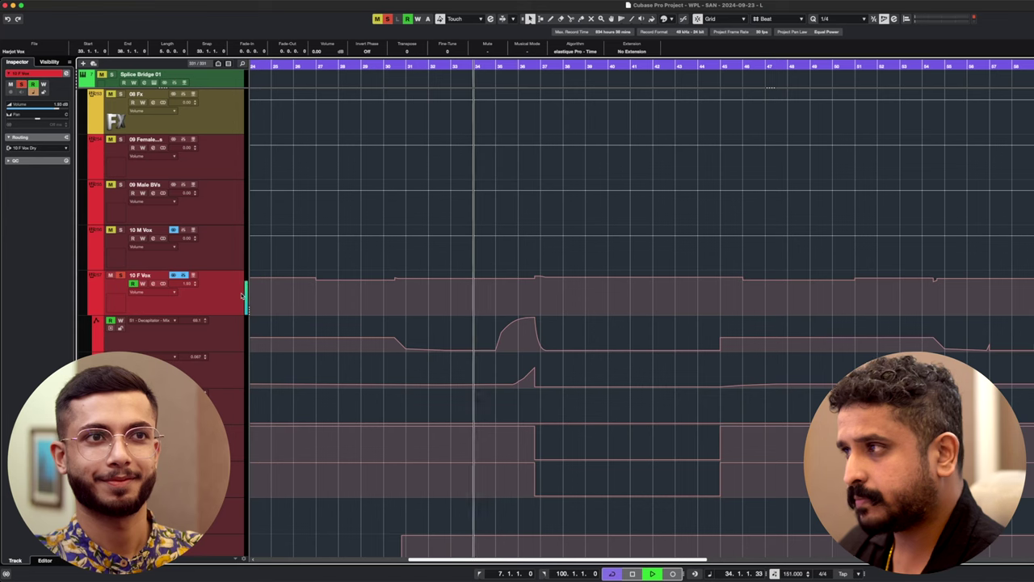
{"action": "key", "text": "space"}
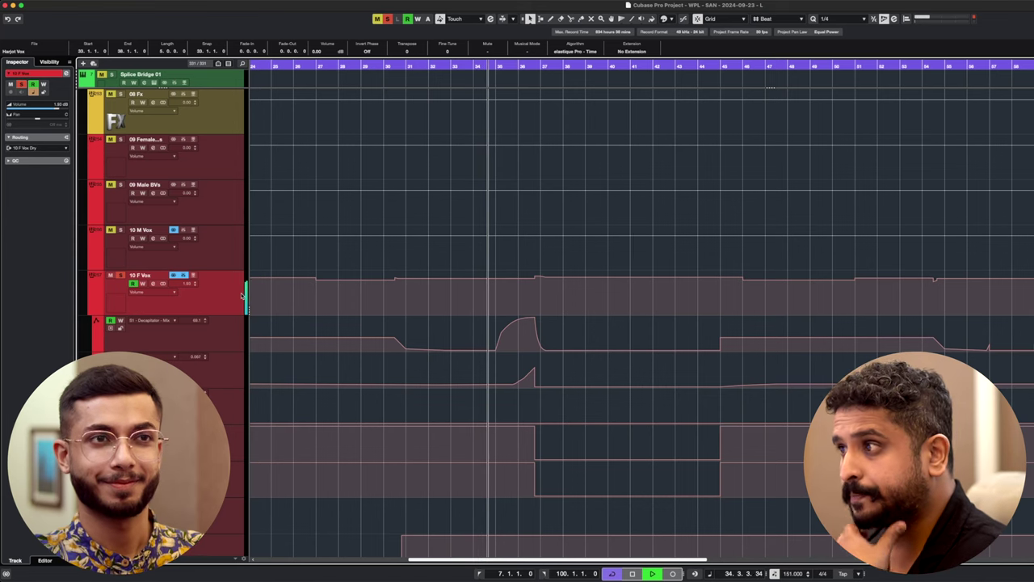
{"action": "key", "text": "e"}
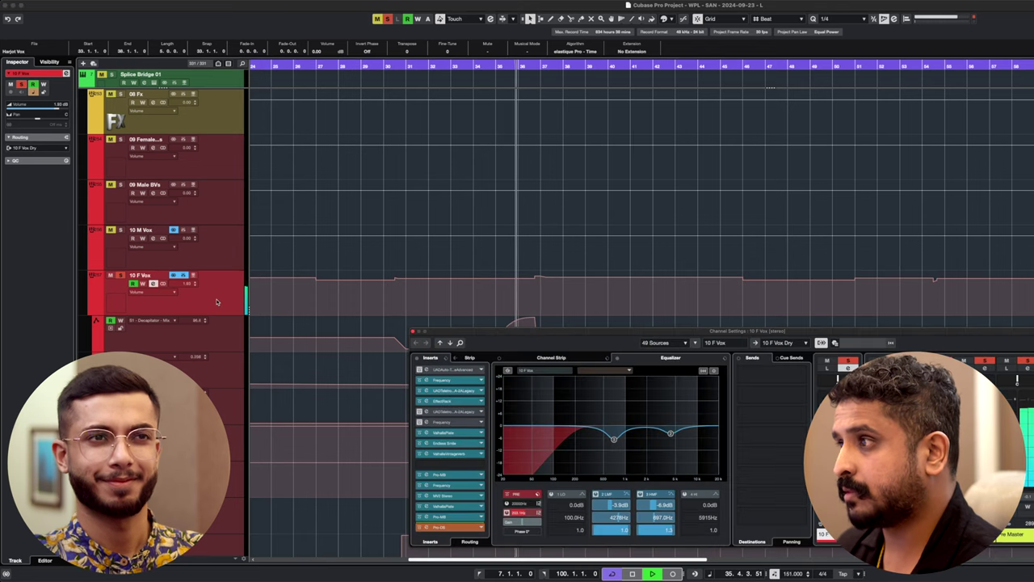
{"action": "left_click_drag", "start_coordinate": [425, 332], "coordinate": [636, 280]}
{"action": "key", "text": "space"}
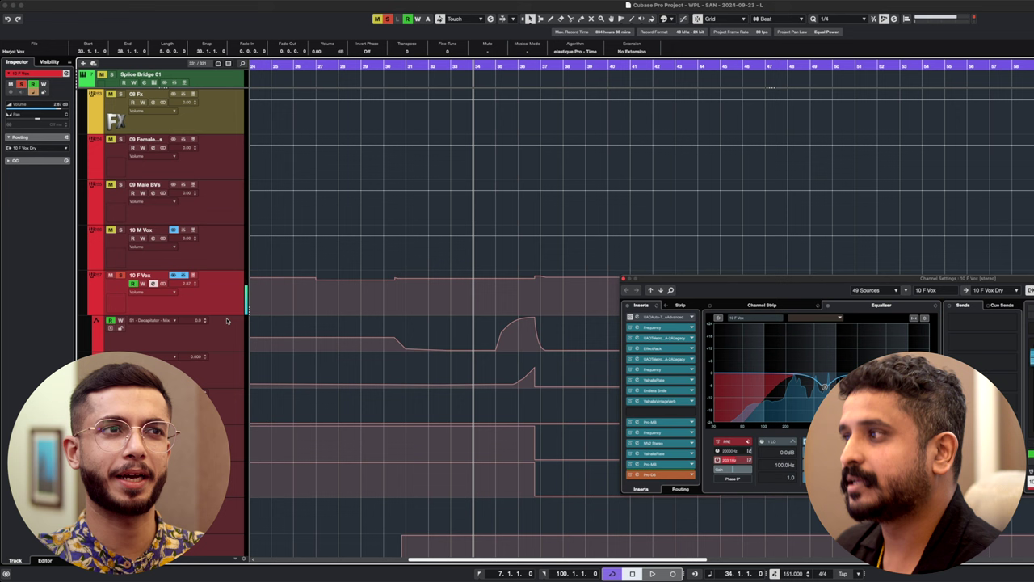
- Toggle automation reading for the Decapitator Mix lane off and back on to compare the 10 F Vox sound
{"action": "left_click", "coordinate": [111, 321]}
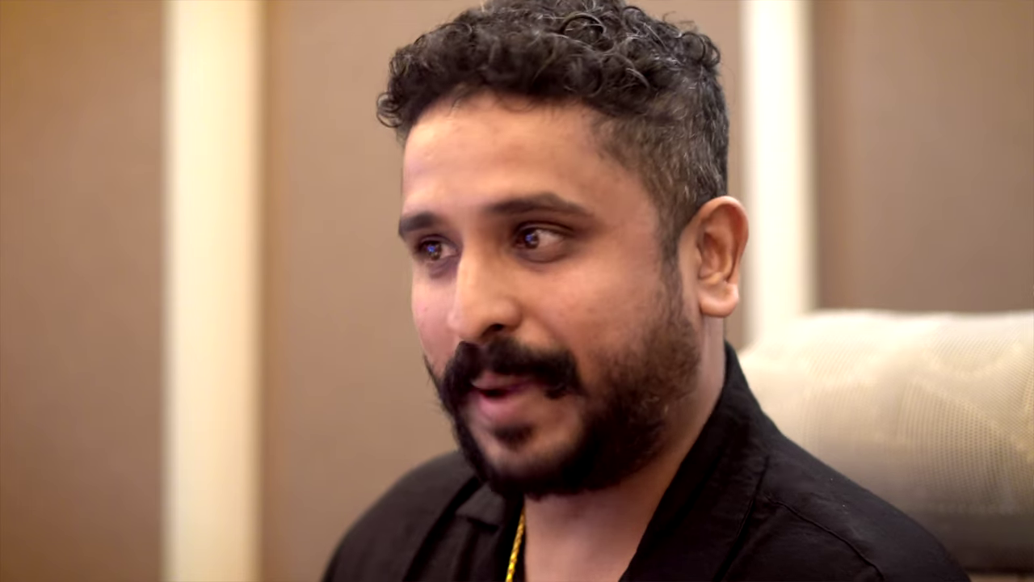
{"action": "key", "text": "space"}
{"action": "left_click", "coordinate": [111, 321]}
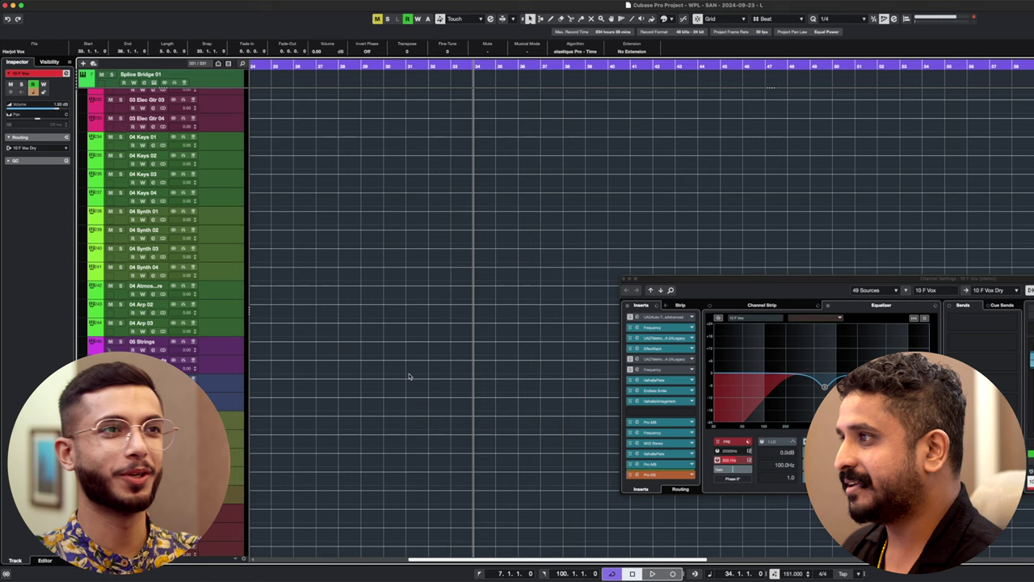
- Clear the clip selection and play the full mix from bar 34 while examining the harmony, chorus and hook vocal tracks
{"action": "left_click_drag", "start_coordinate": [437, 394], "coordinate": [459, 408]}
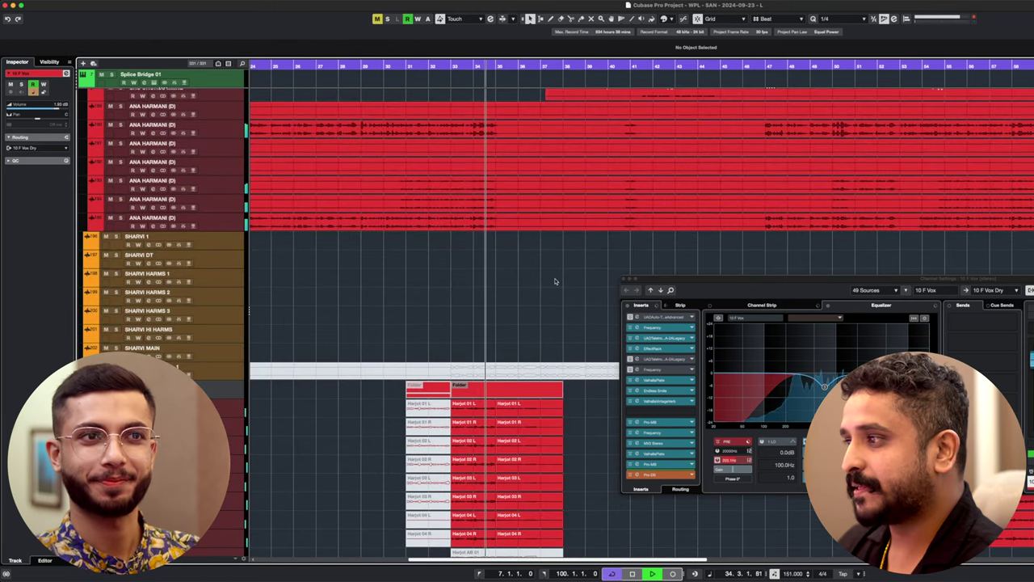
{"action": "key", "text": "Escape"}
{"action": "scroll", "coordinate": [654, 287], "scroll_direction": "up", "scroll_amount": 5}
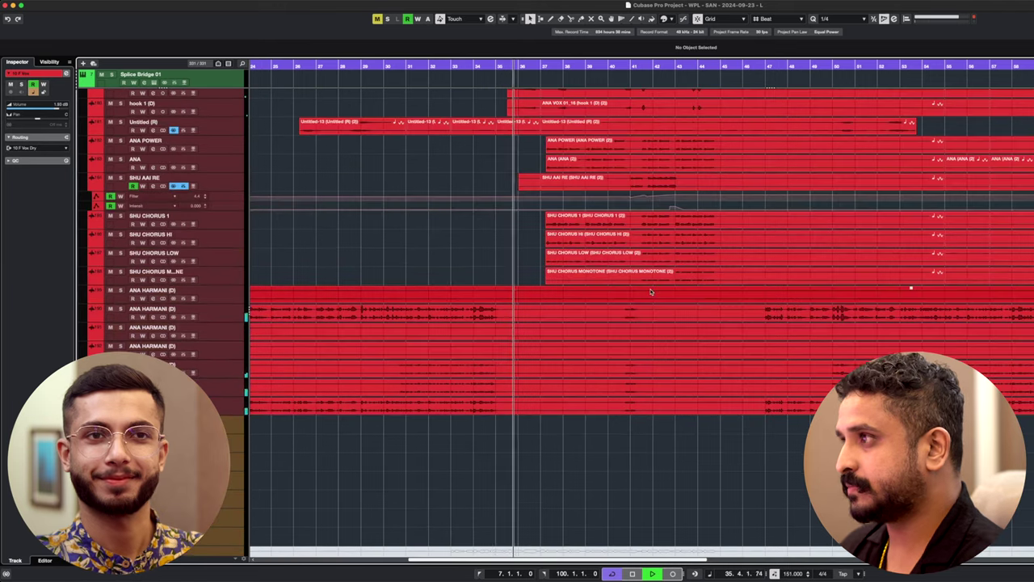
{"action": "scroll", "coordinate": [651, 291], "scroll_direction": "down", "scroll_amount": 6}
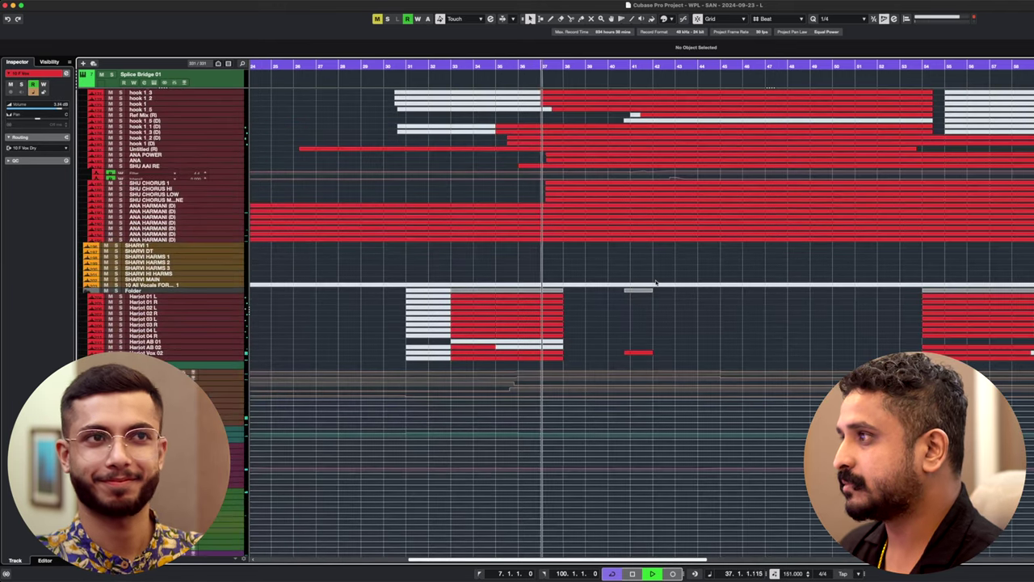
{"action": "scroll", "coordinate": [657, 282], "scroll_direction": "up", "scroll_amount": 6}
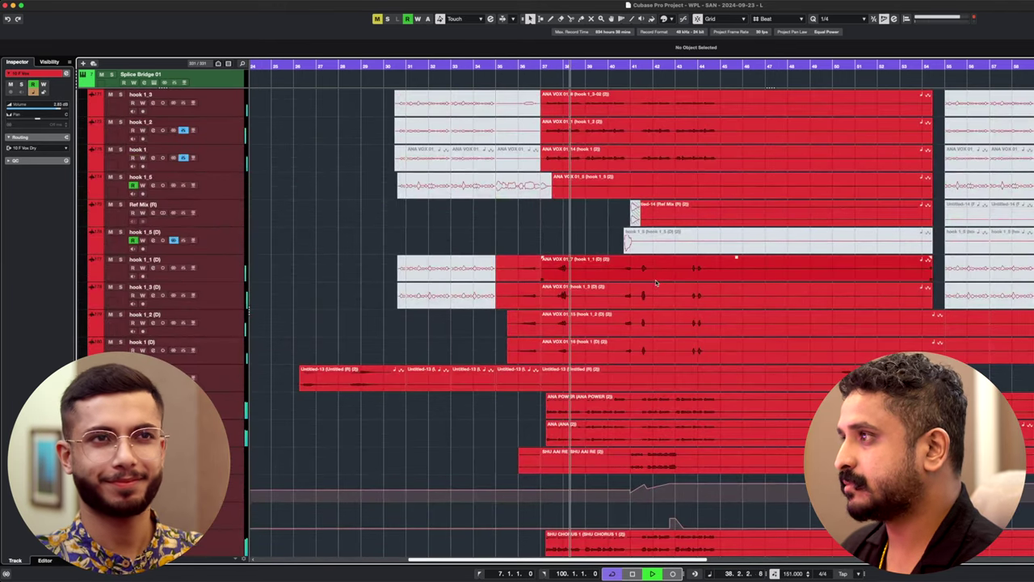
- Audition the four soloed hook clips, hook 1_1, 1_3, 1_2 and hook 1, from bar 37, then stop playback
{"action": "scroll", "coordinate": [656, 282], "scroll_direction": "up", "scroll_amount": 5}
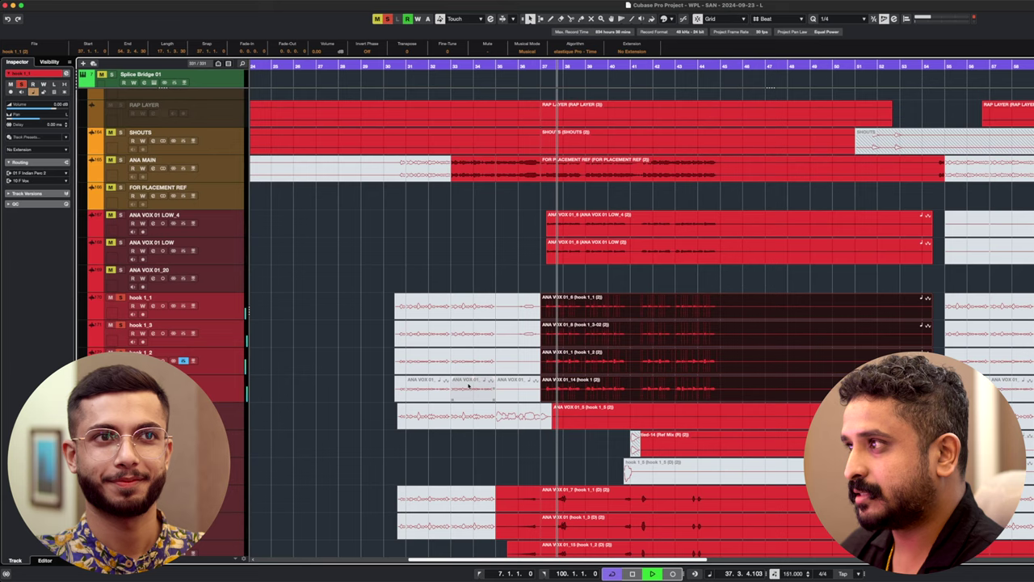
{"action": "scroll", "coordinate": [468, 386], "scroll_direction": "up", "scroll_amount": 1}
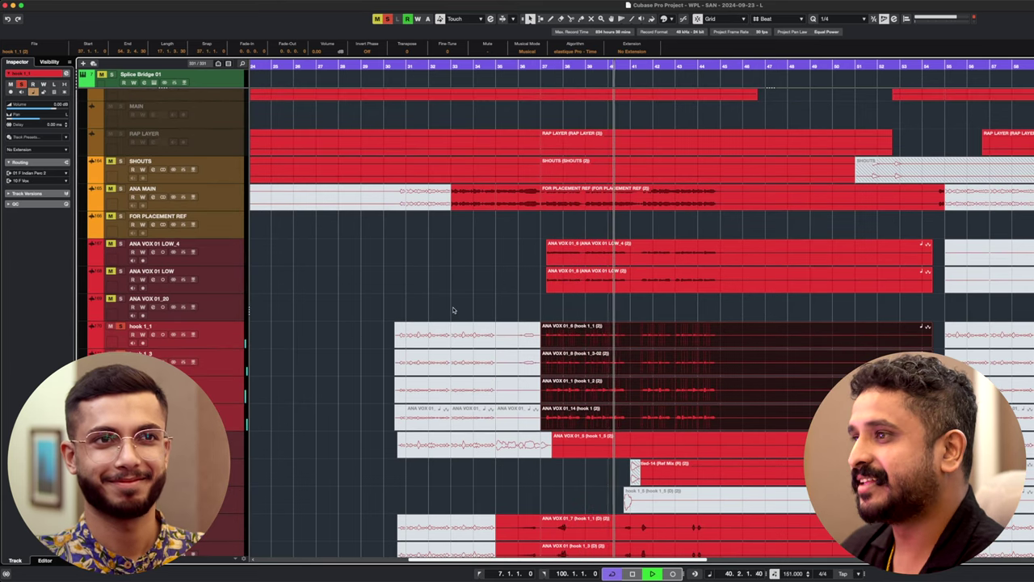
{"action": "key", "text": "space"}
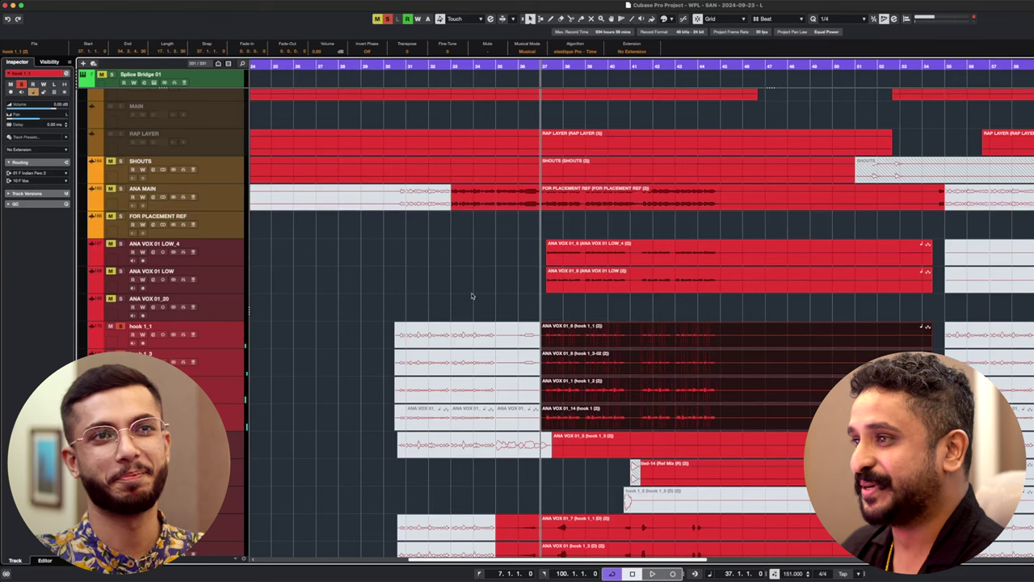
- Add the two low vocal clips at bar 37 to the soloed hook layers, then select the FOR PLACEMENT REF clip
{"action": "left_click_drag", "start_coordinate": [472, 296], "coordinate": [616, 253]}
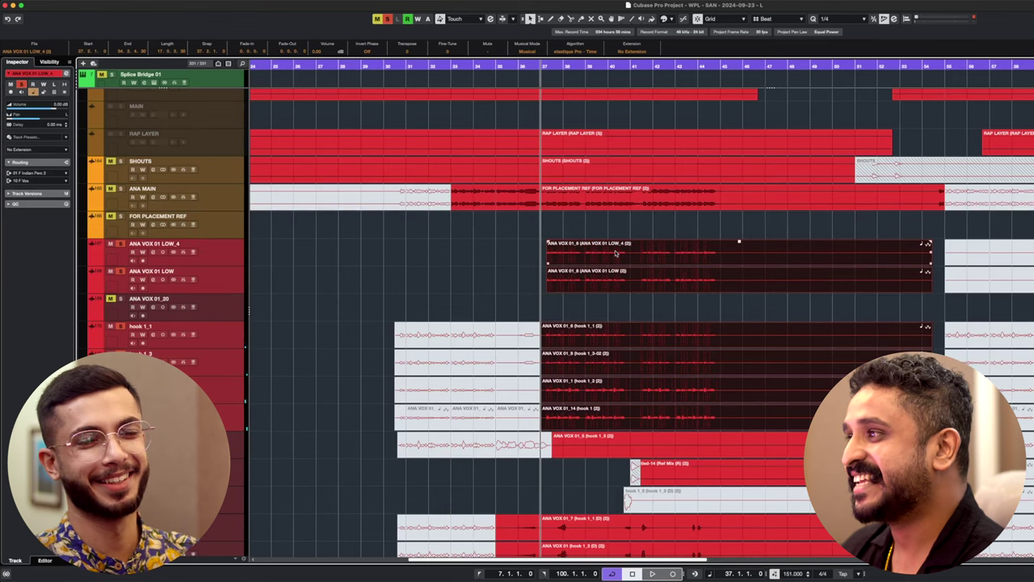
{"action": "left_click", "coordinate": [558, 198]}
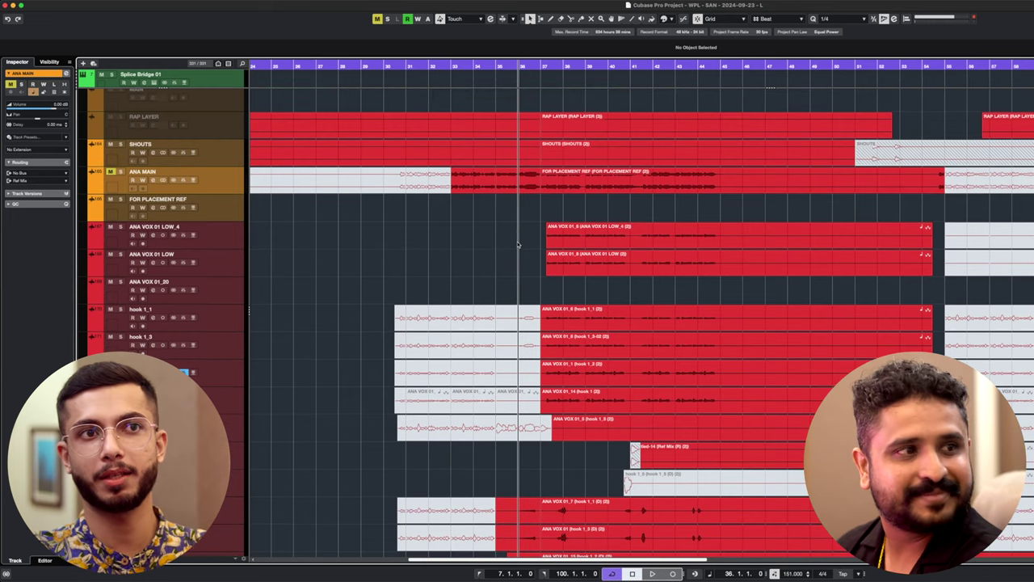
- Zoom out to examine the remaining arrangement, then enlarge the Groove tracks and play the full mix from bar 78
{"action": "scroll", "coordinate": [518, 244], "scroll_direction": "down", "scroll_amount": 4}
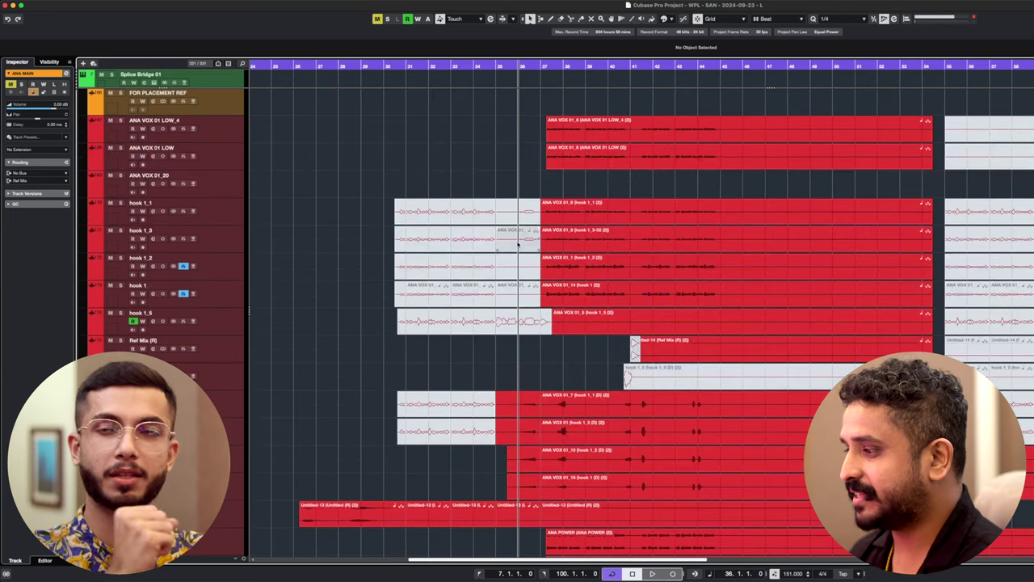
{"action": "key", "text": "shift+g"}
{"action": "key", "text": "shift+g"}
{"action": "key", "text": "shift+g"}
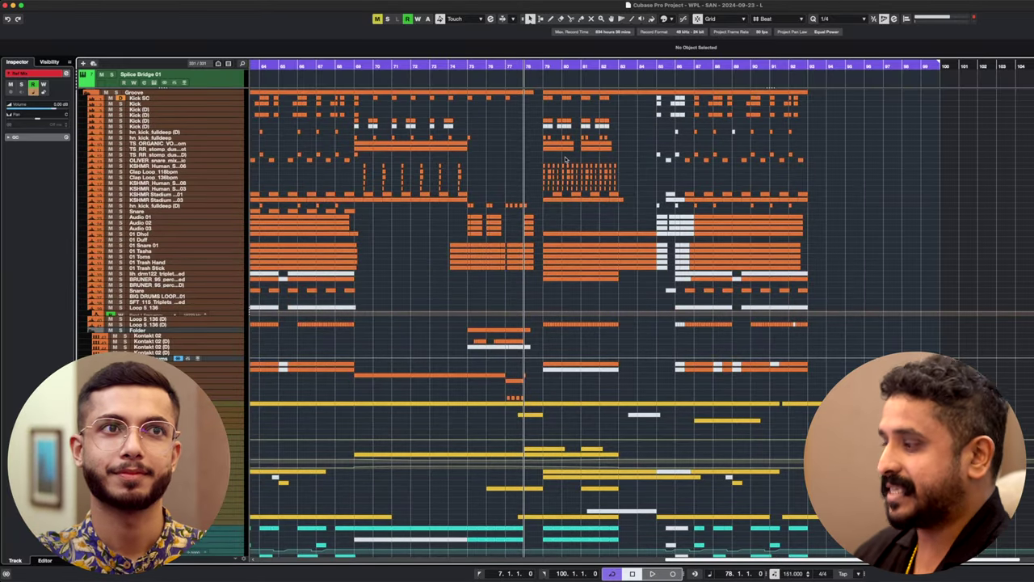
{"action": "key", "text": "shift+h"}
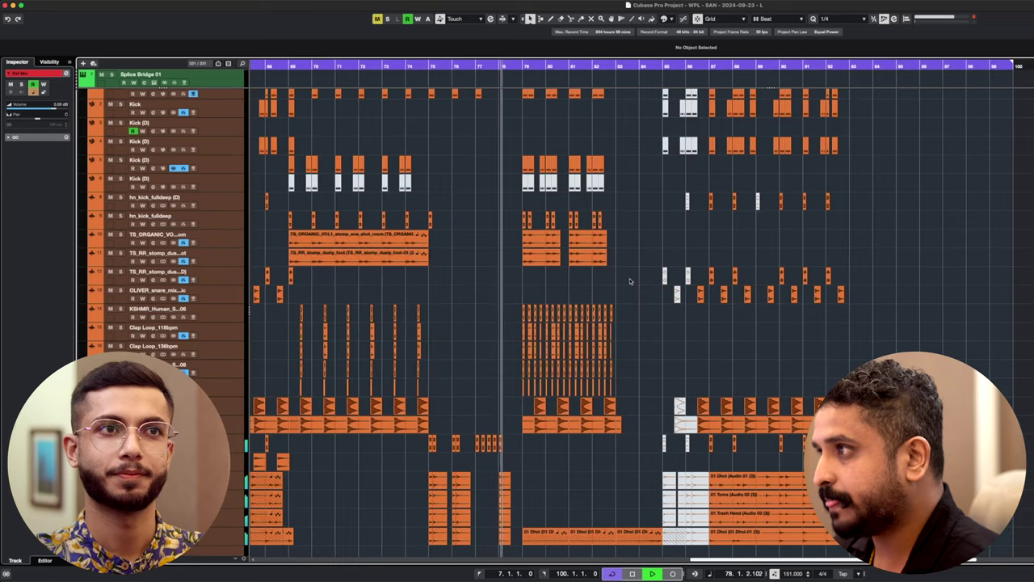
- Continue playing the full mix through bar 88 while examining the surrounding Groove clips, then stop playback and return to the first Groove tracks
{"action": "key", "text": "h"}
{"action": "scroll", "coordinate": [630, 281], "scroll_direction": "left", "scroll_amount": 3}
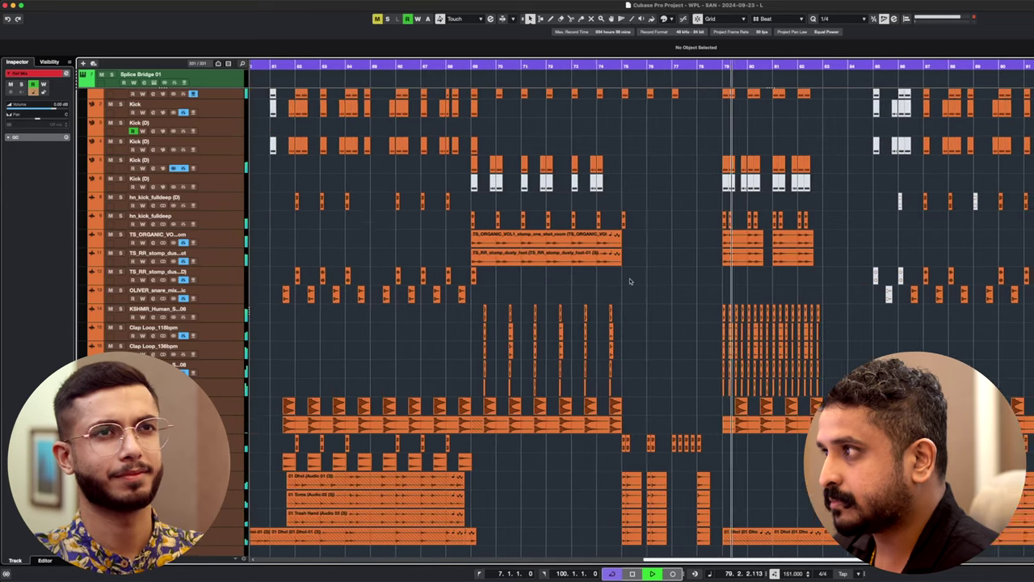
{"action": "scroll", "coordinate": [631, 282], "scroll_direction": "right", "scroll_amount": 3}
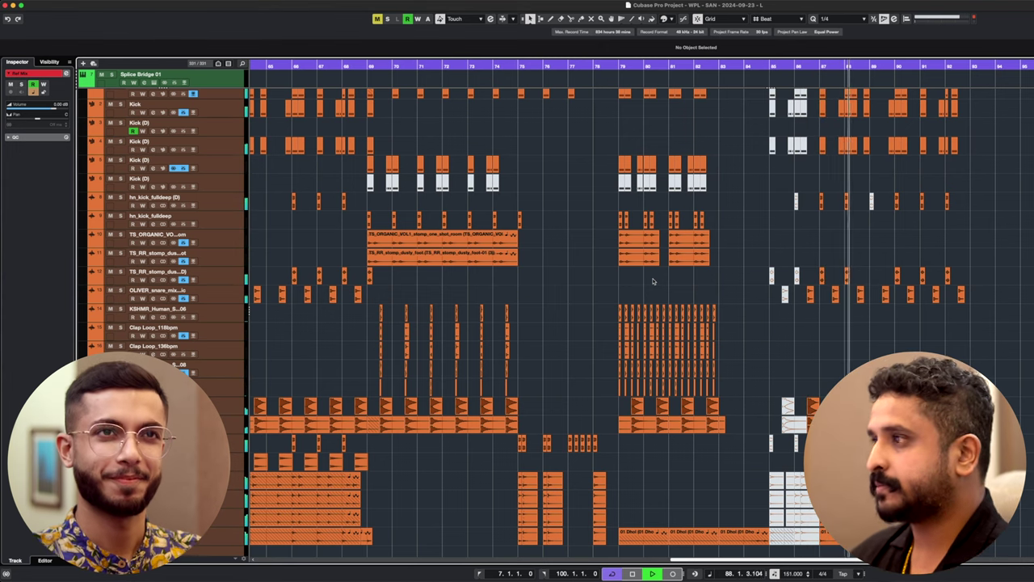
{"action": "scroll", "coordinate": [625, 272], "scroll_direction": "up", "scroll_amount": 3}
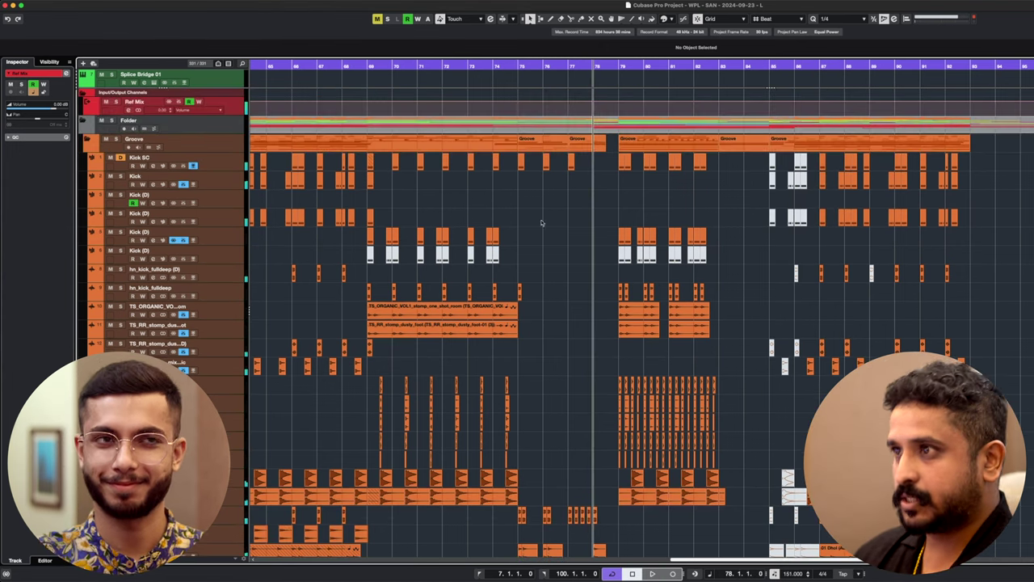
- Loop bars 79 to 83 and audition the Groove layers, soloing Kick (D), hn_kick_fulldeep, the TS_ORGANIC track and the first TS_RR_stomp track
{"action": "left_click", "coordinate": [226, 141]}
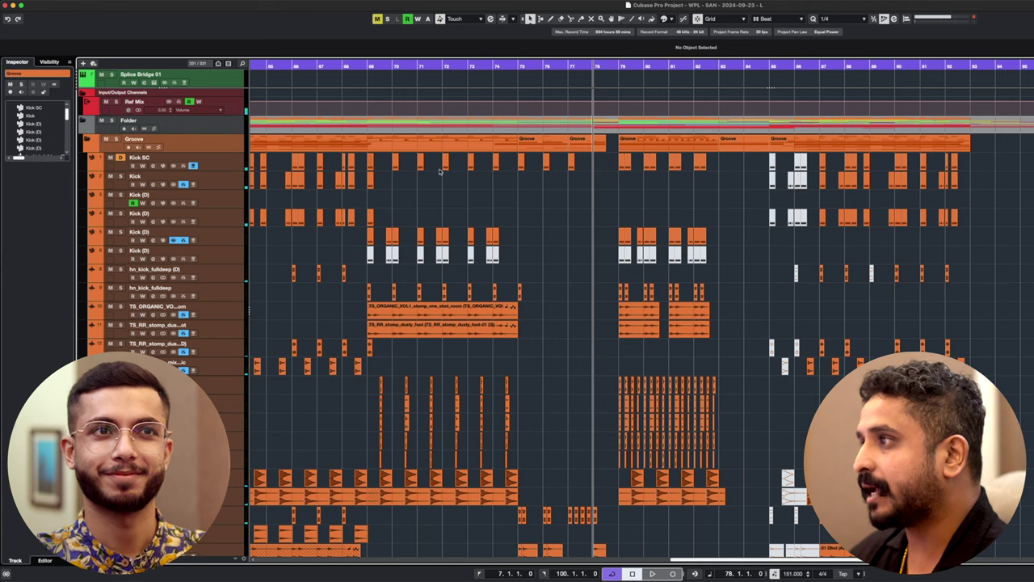
{"action": "left_click", "coordinate": [234, 233]}
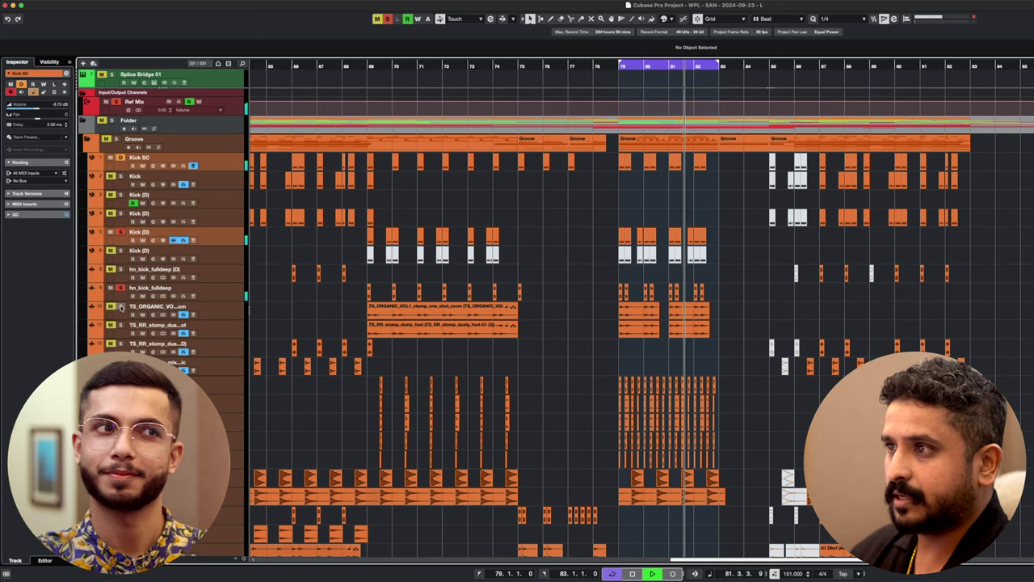
{"action": "left_click", "coordinate": [120, 307]}
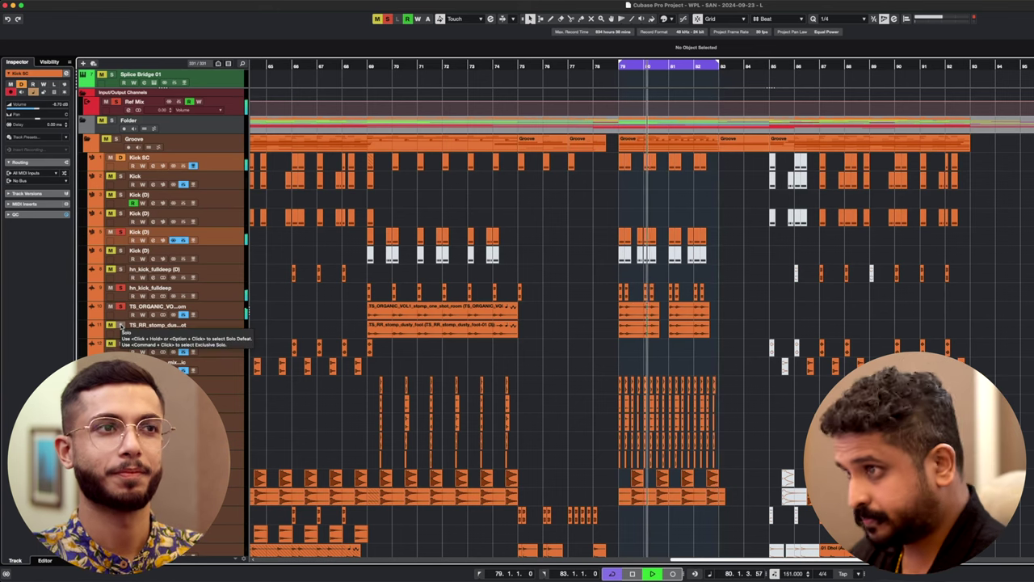
{"action": "left_click", "coordinate": [120, 325]}
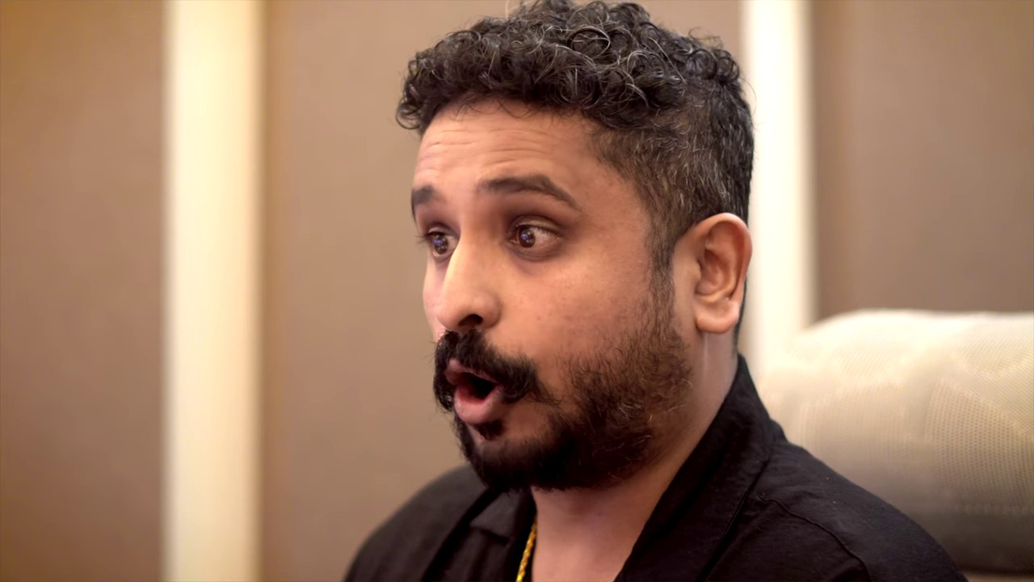